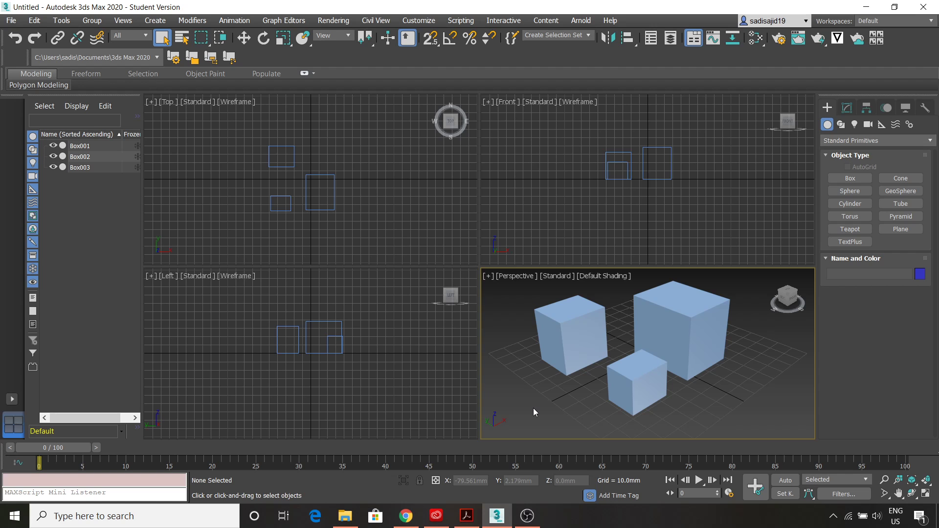
- Switch from the 3ds Max three-box scene to the Chrome browser
{"action": "left_click", "coordinate": [406, 515]}
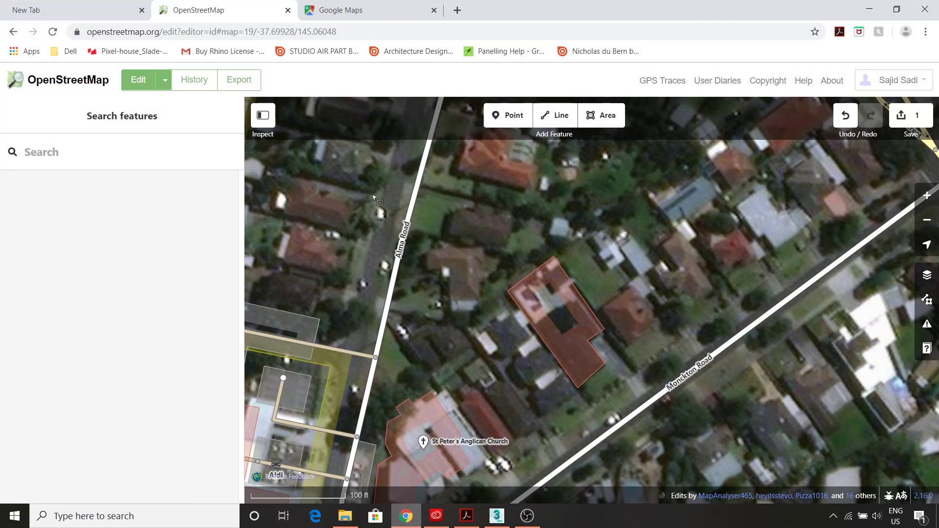
- Close the OpenStreetMap and Google Maps tabs, discarding the editor page, and load Google
{"action": "left_click", "coordinate": [288, 10]}
{"action": "left_click", "coordinate": [538, 104]}
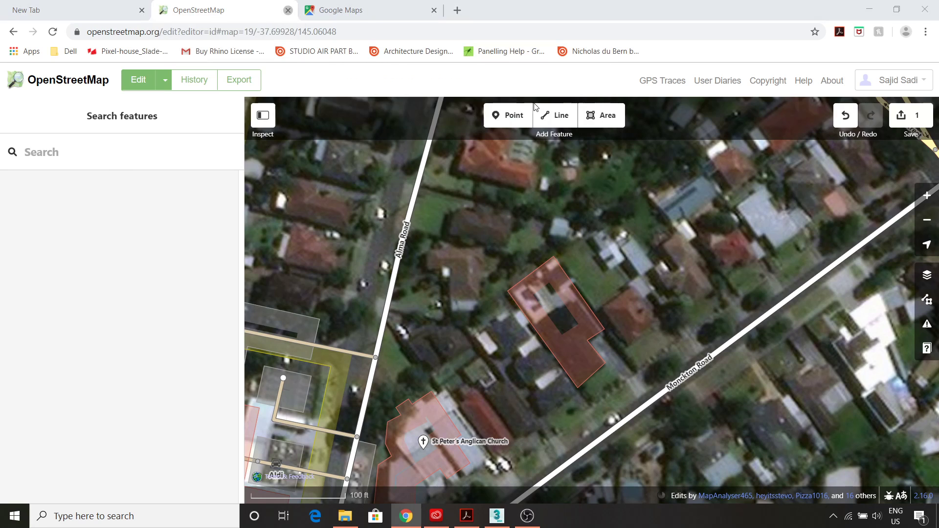
{"action": "left_click", "coordinate": [288, 9]}
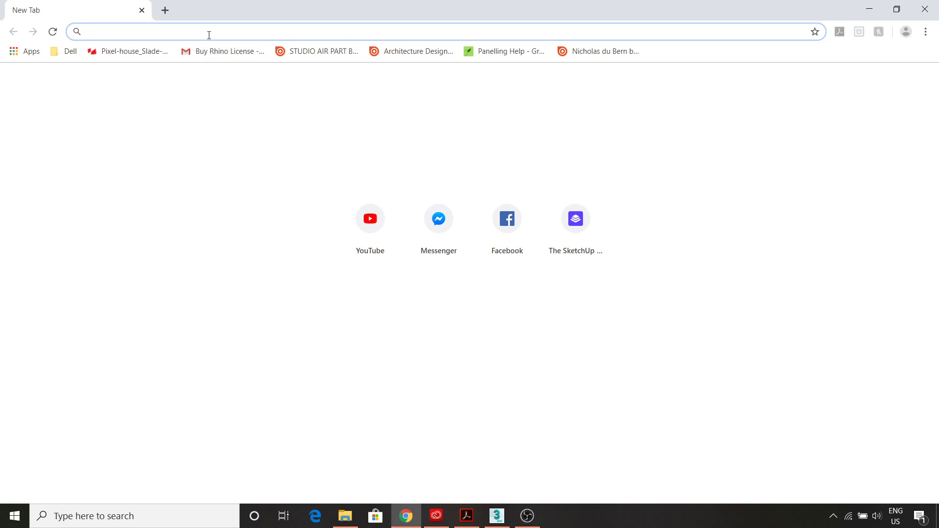
{"action": "type", "text": "google"}
{"action": "key", "text": "Return"}
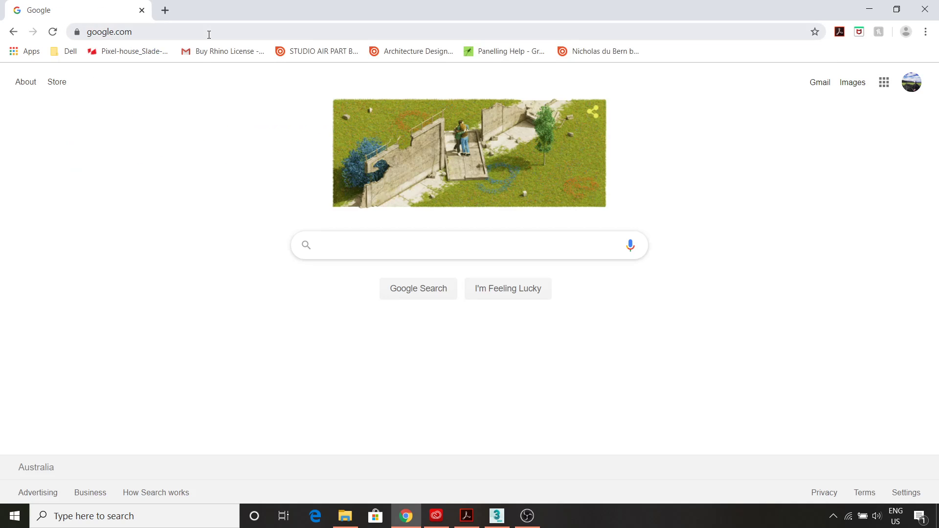
- Load Google in a new tab and search for 'open street map'
{"action": "left_click", "coordinate": [166, 10]}
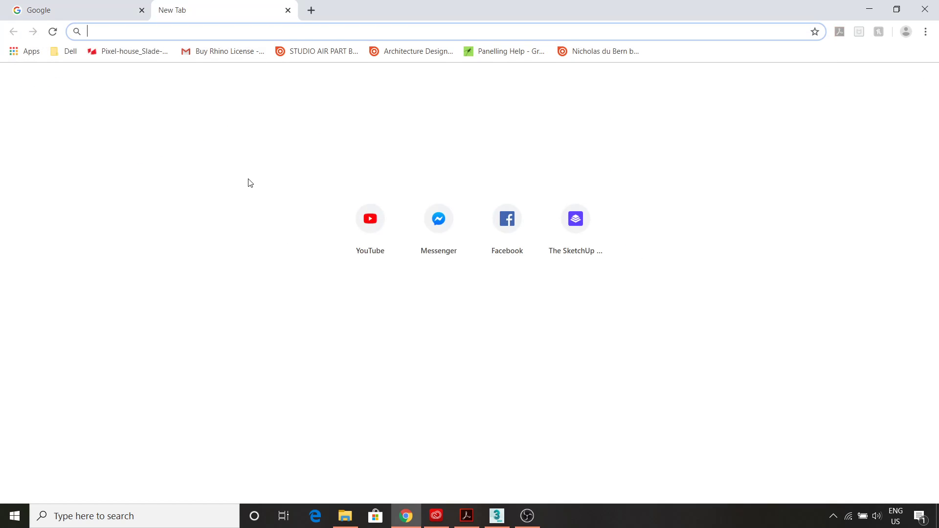
{"action": "type", "text": "google.com"}
{"action": "key", "text": "Return"}
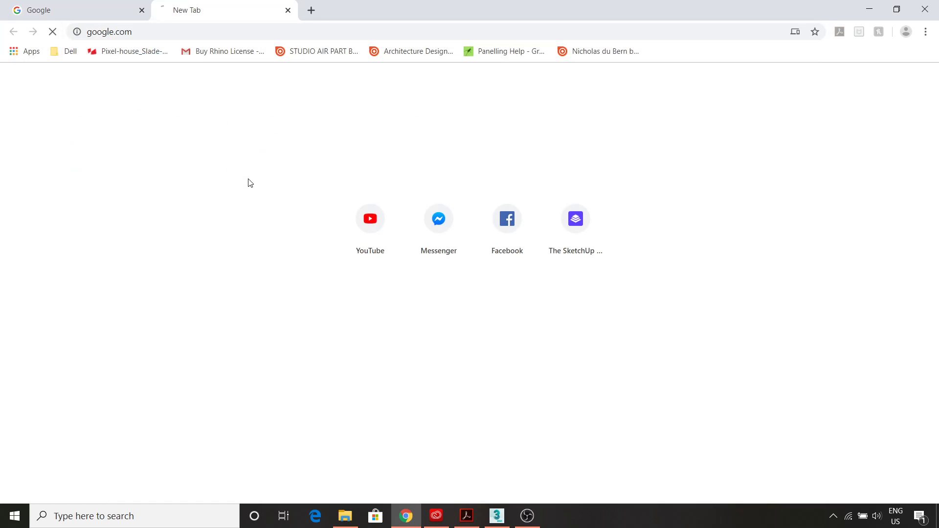
{"action": "left_click", "coordinate": [347, 240]}
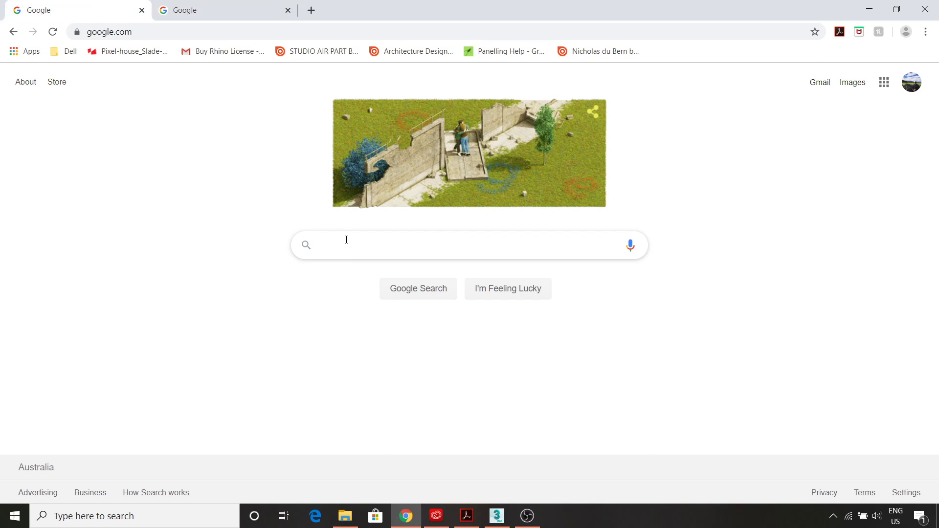
{"action": "type", "text": "open"}
{"action": "key", "text": "Down"}
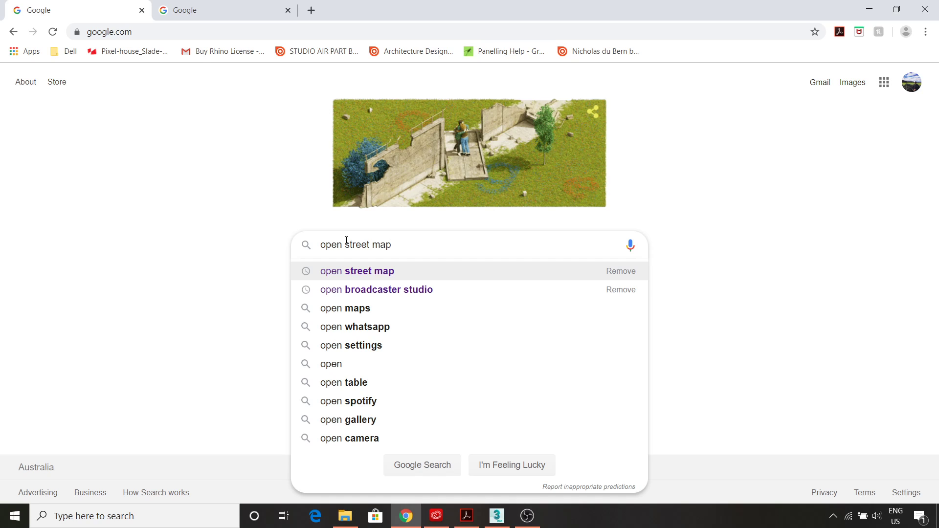
{"action": "key", "text": "Return"}
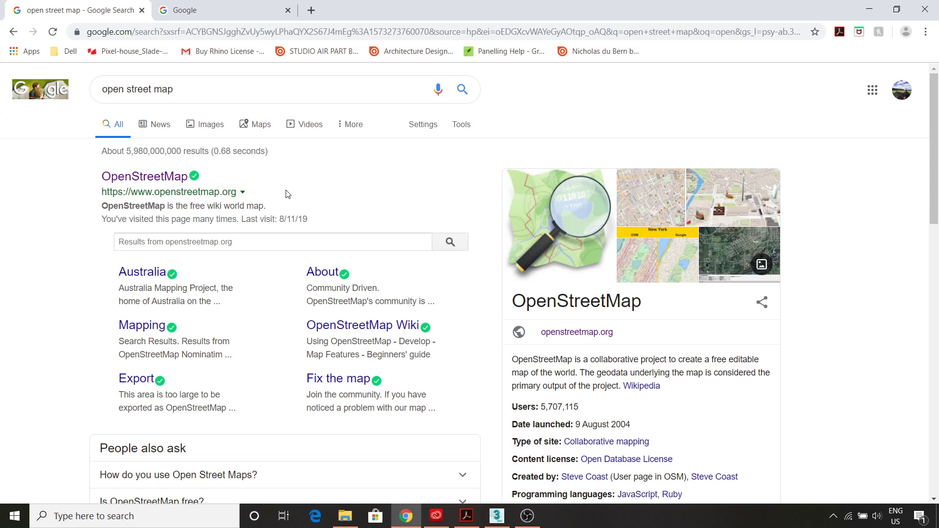
- Open the OpenStreetMap website from the results and check that the Standard layer is selected
{"action": "left_click", "coordinate": [169, 176]}
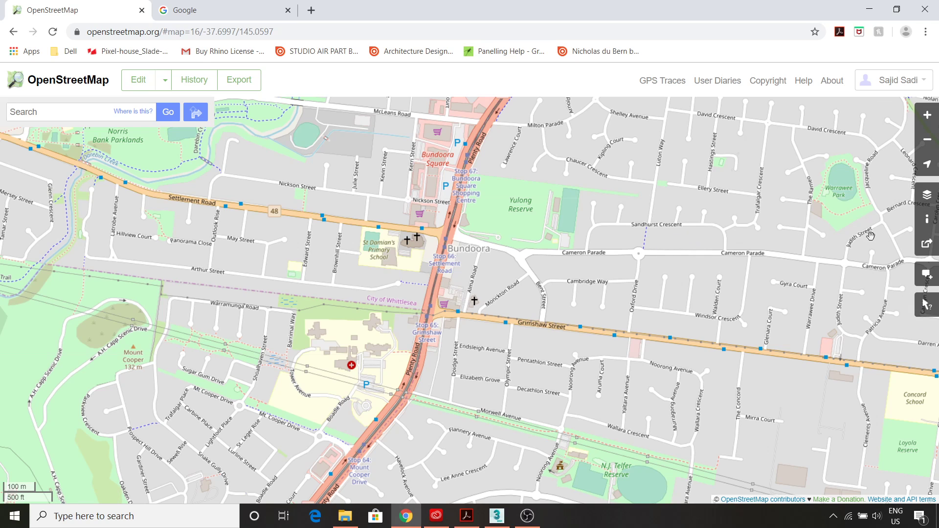
{"action": "left_click", "coordinate": [926, 195]}
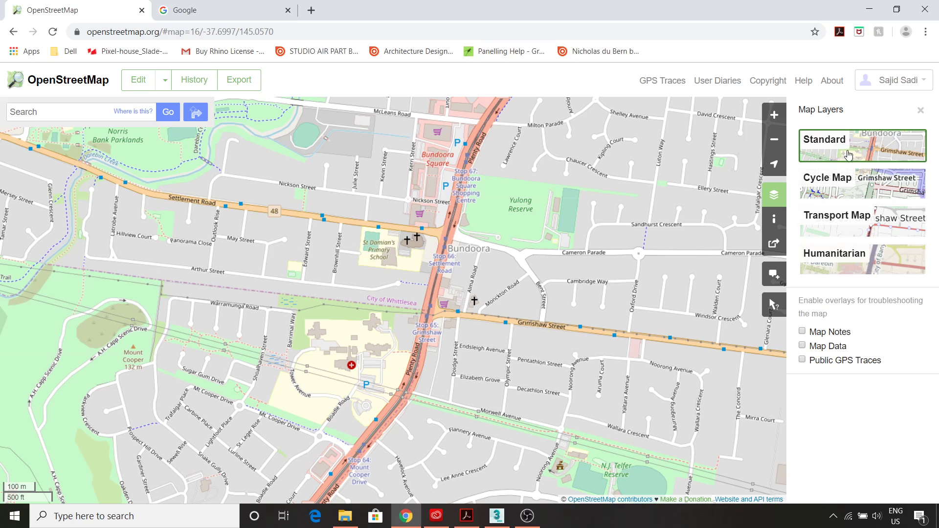
{"action": "left_click", "coordinate": [919, 110]}
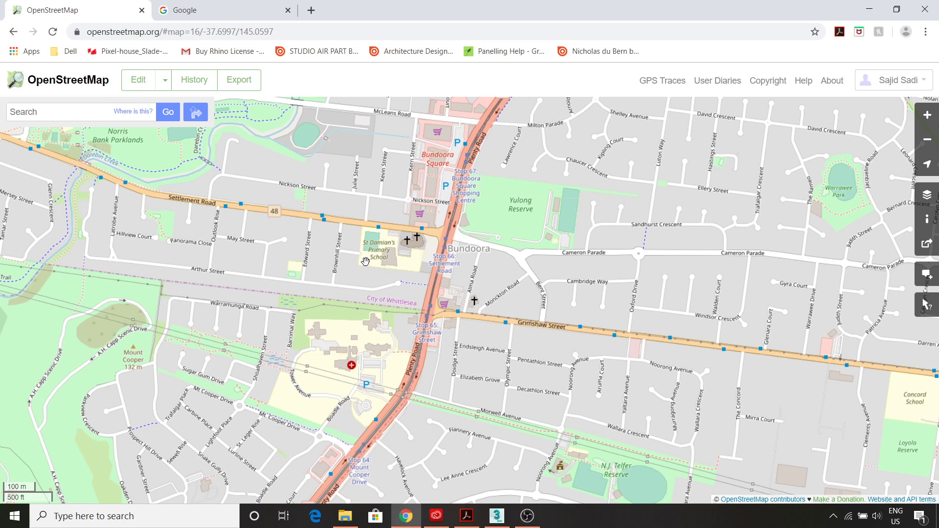
- Open the Bundoora area in iD, discard previous unsaved changes, and zoom in
{"action": "left_click", "coordinate": [165, 82]}
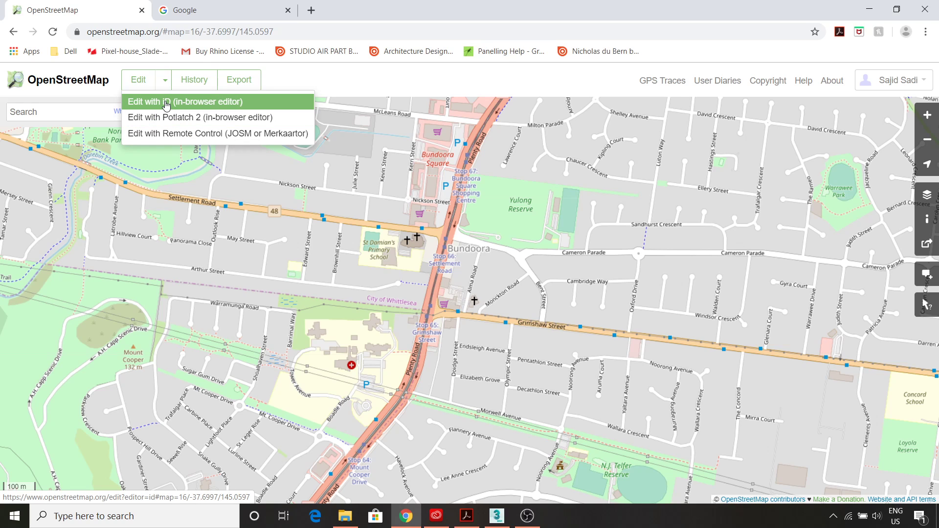
{"action": "left_click", "coordinate": [166, 105]}
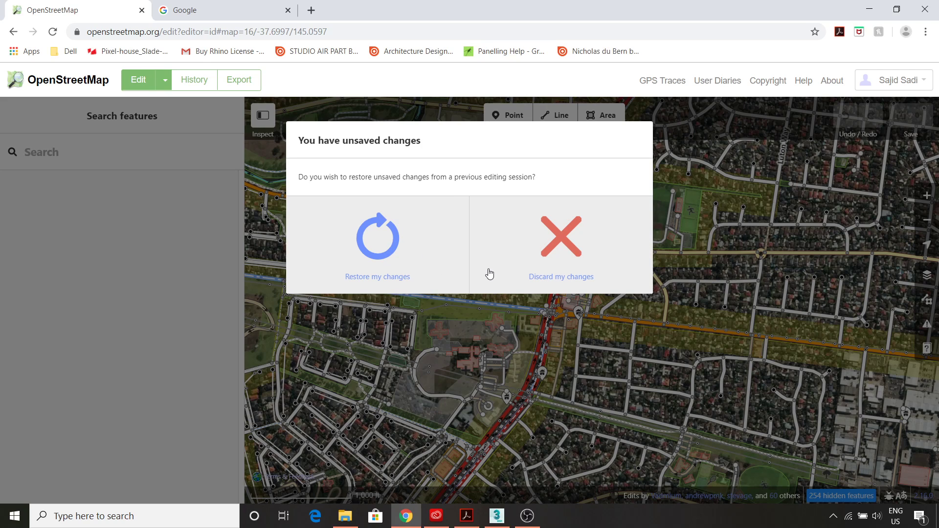
{"action": "left_click", "coordinate": [557, 242]}
{"action": "left_click", "coordinate": [476, 362]}
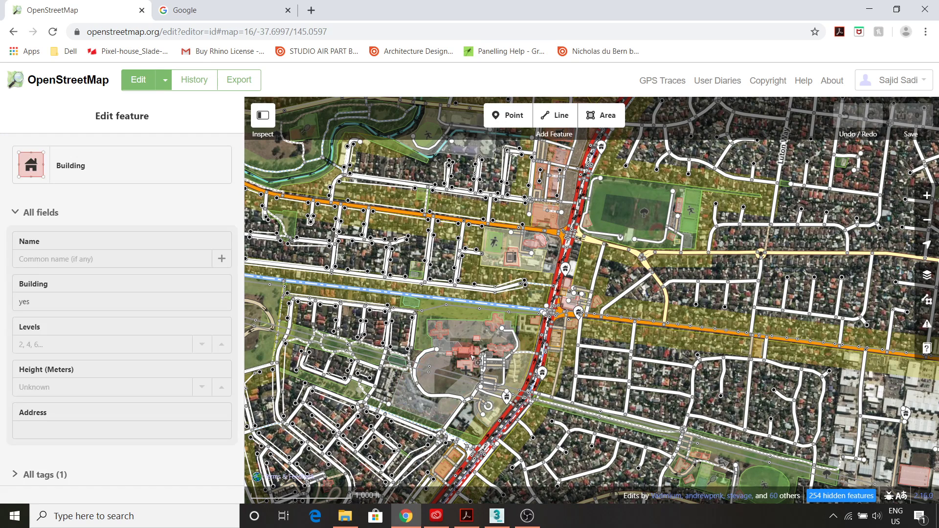
{"action": "left_click", "coordinate": [446, 307]}
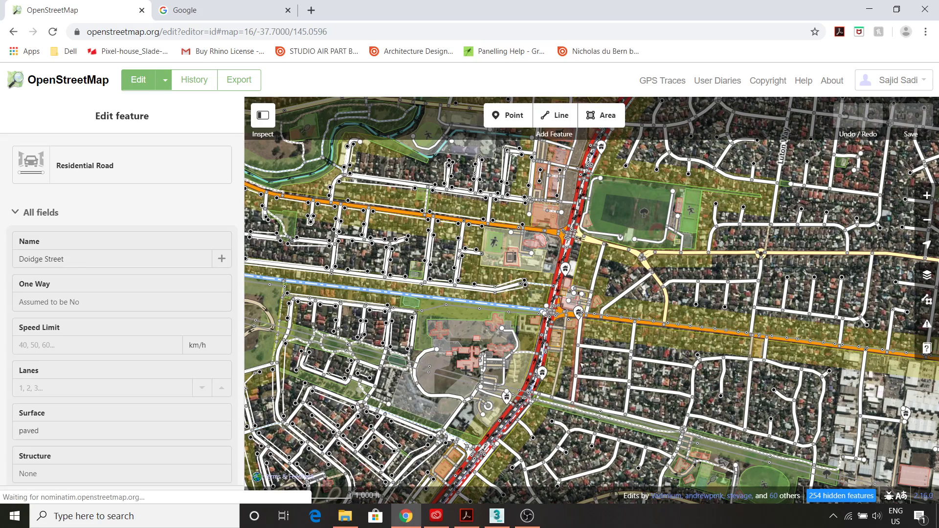
{"action": "scroll", "coordinate": [580, 360], "scroll_direction": "up", "scroll_amount": 2}
{"action": "scroll", "coordinate": [579, 360], "scroll_direction": "up", "scroll_amount": 2}
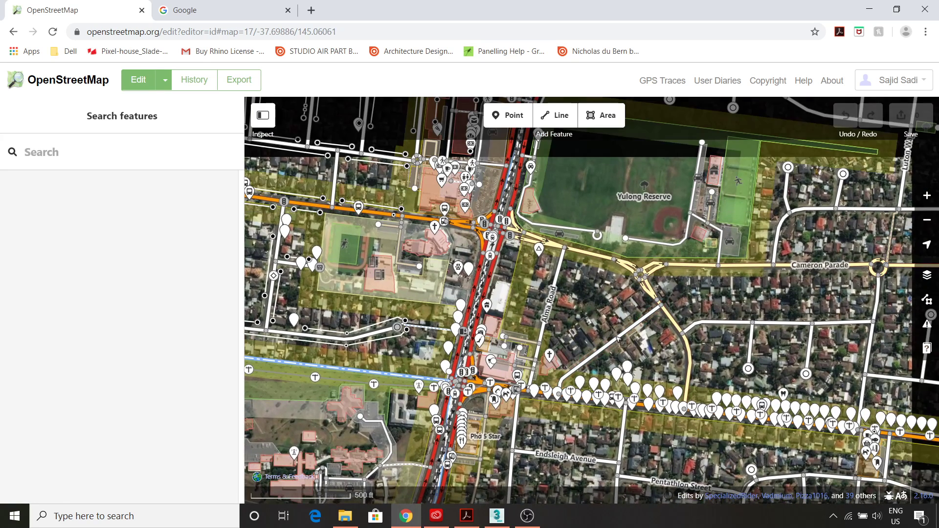
- Select Monckton Road to view its details, then zoom the map to level 19
{"action": "left_click", "coordinate": [619, 339]}
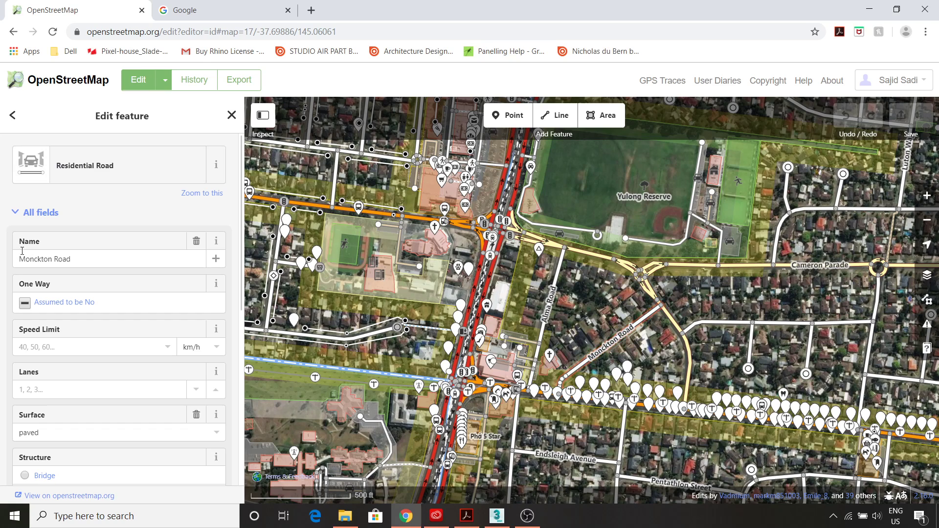
{"action": "scroll", "coordinate": [51, 268], "scroll_direction": "down", "scroll_amount": 3}
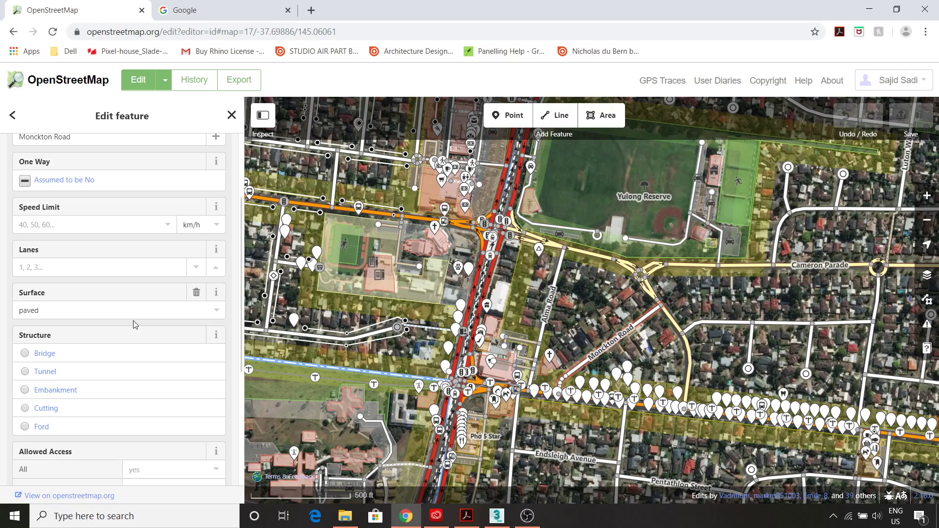
{"action": "scroll", "coordinate": [584, 345], "scroll_direction": "up", "scroll_amount": 3}
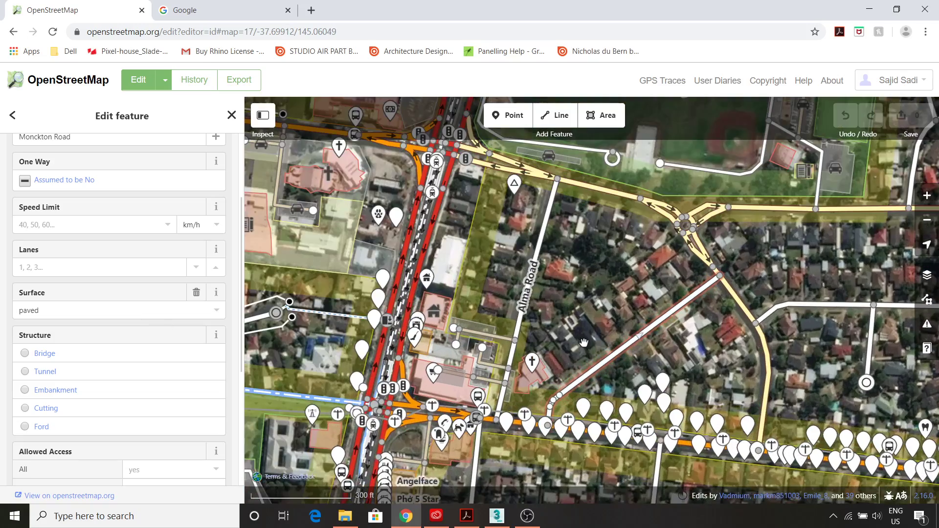
{"action": "scroll", "coordinate": [584, 345], "scroll_direction": "up", "scroll_amount": 2}
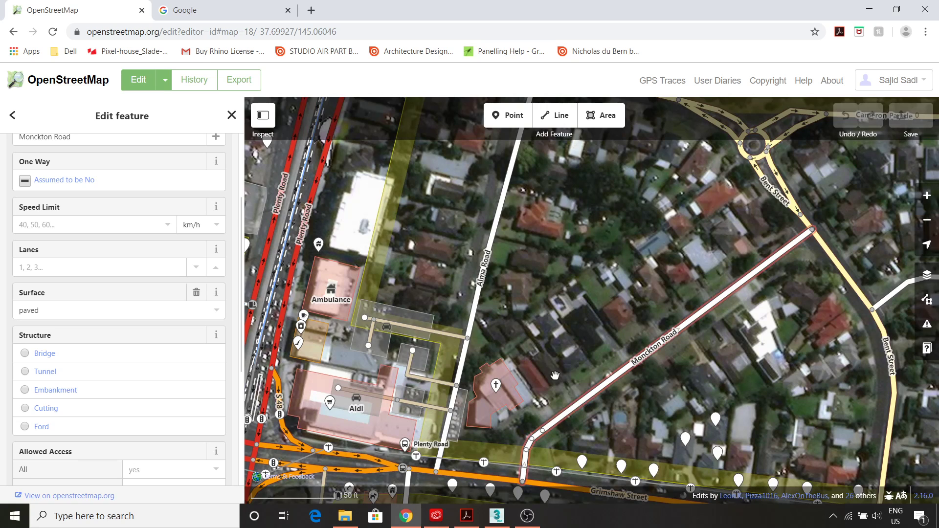
{"action": "scroll", "coordinate": [495, 344], "scroll_direction": "up", "scroll_amount": 3}
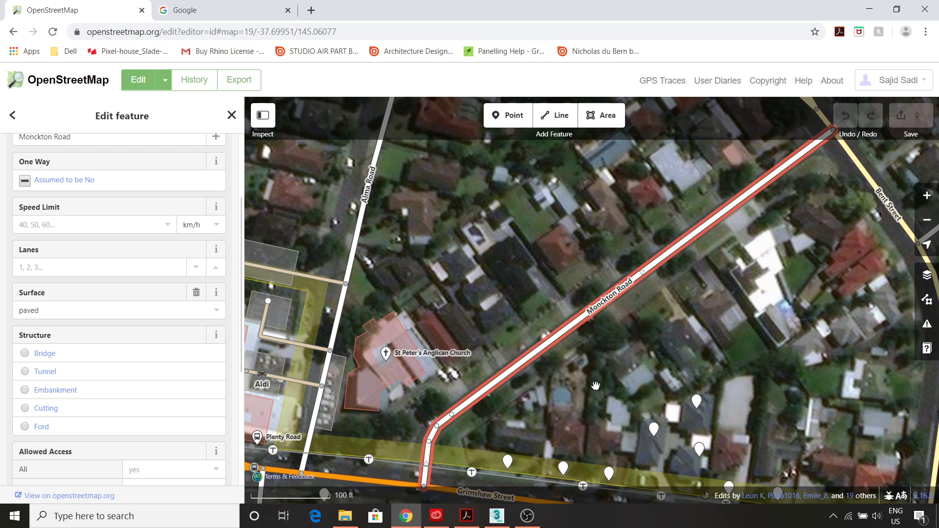
- Look up Monckton Rd, Bundoora in Google Maps, then return to the OpenStreetMap tab
{"action": "left_click", "coordinate": [236, 17]}
{"action": "type", "text": "maps"}
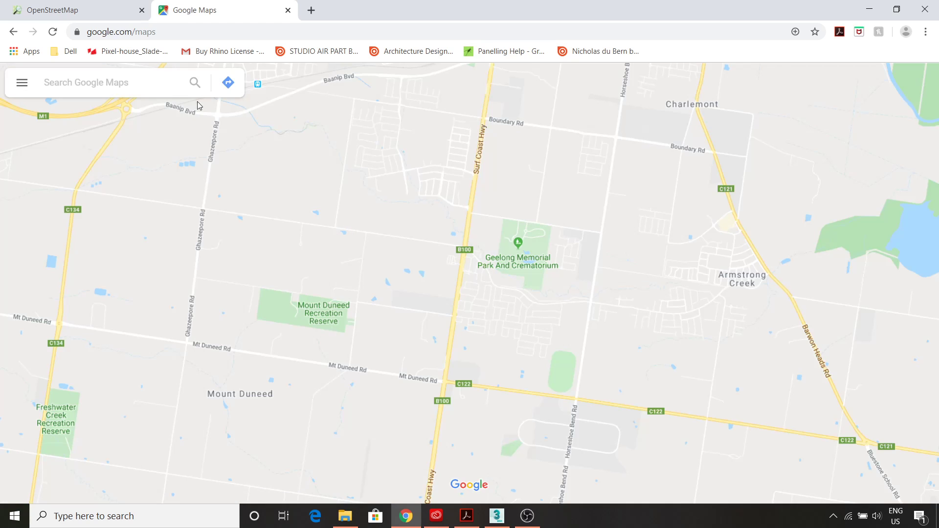
{"action": "left_click", "coordinate": [139, 87]}
{"action": "type", "text": "monckton"}
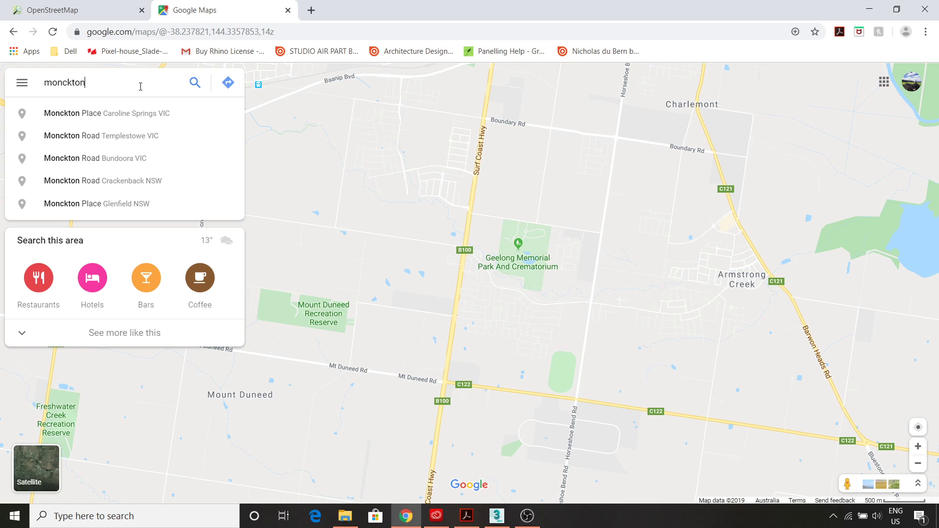
{"action": "left_click", "coordinate": [115, 158]}
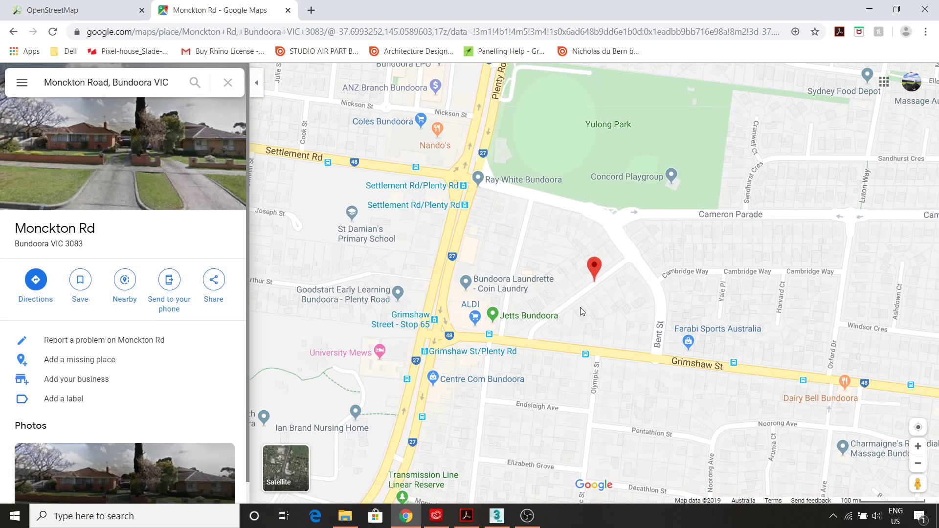
{"action": "scroll", "coordinate": [589, 300], "scroll_direction": "up", "scroll_amount": 5}
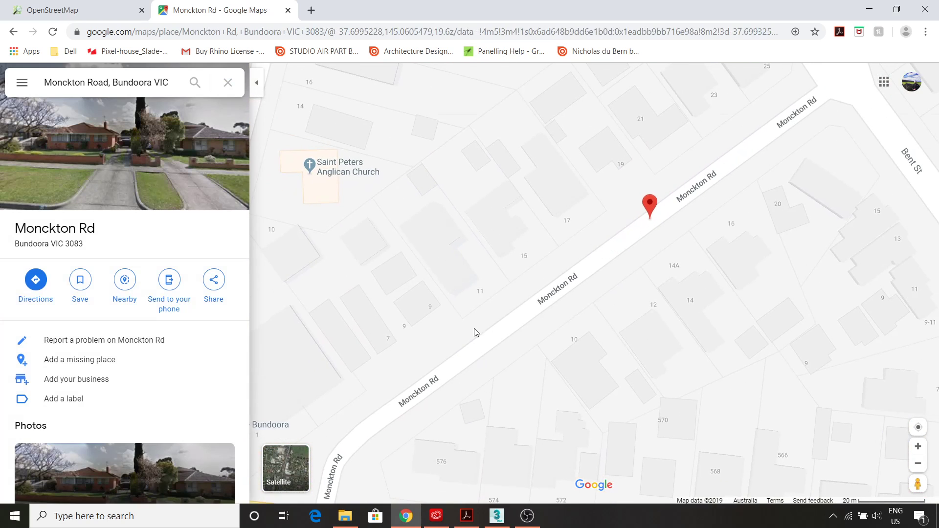
{"action": "left_click", "coordinate": [92, 10]}
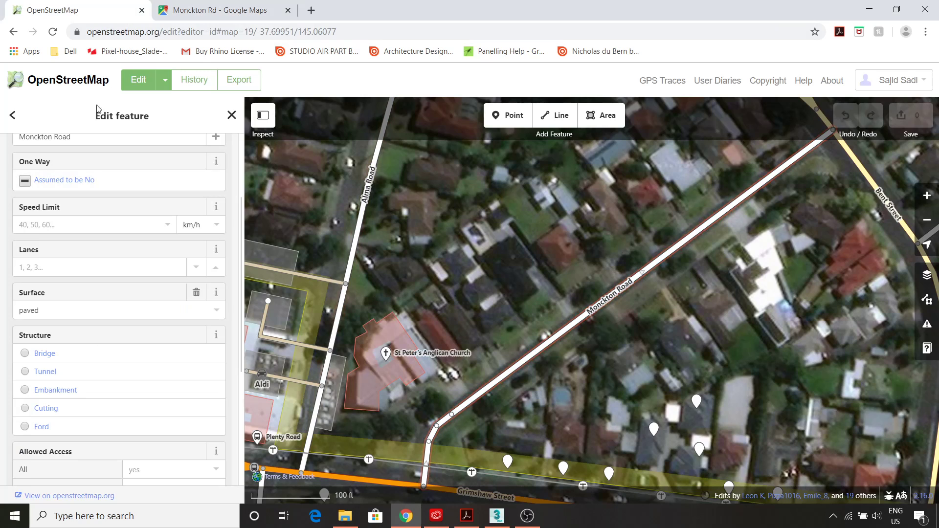
- Draw a new area with four corners around the house roof north of Monckton Road
{"action": "left_click", "coordinate": [604, 122]}
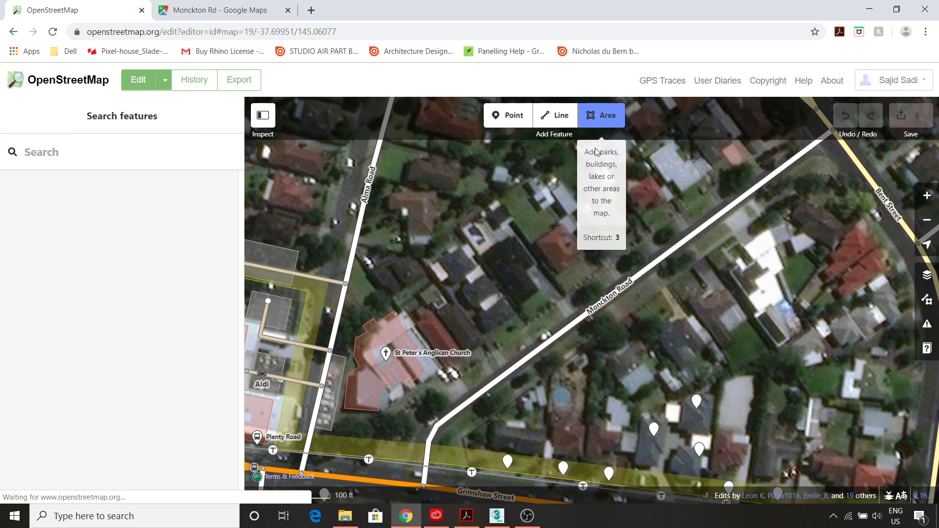
{"action": "left_click", "coordinate": [481, 253]}
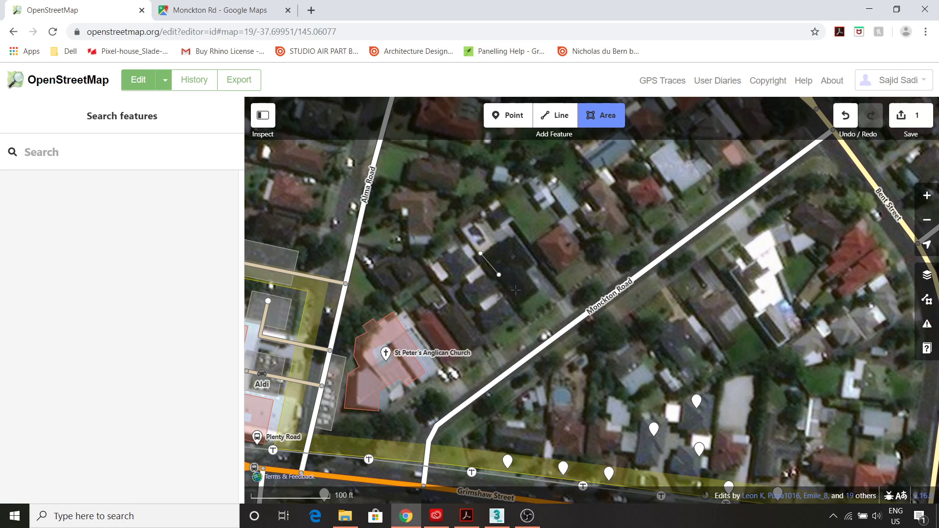
{"action": "left_click", "coordinate": [519, 306]}
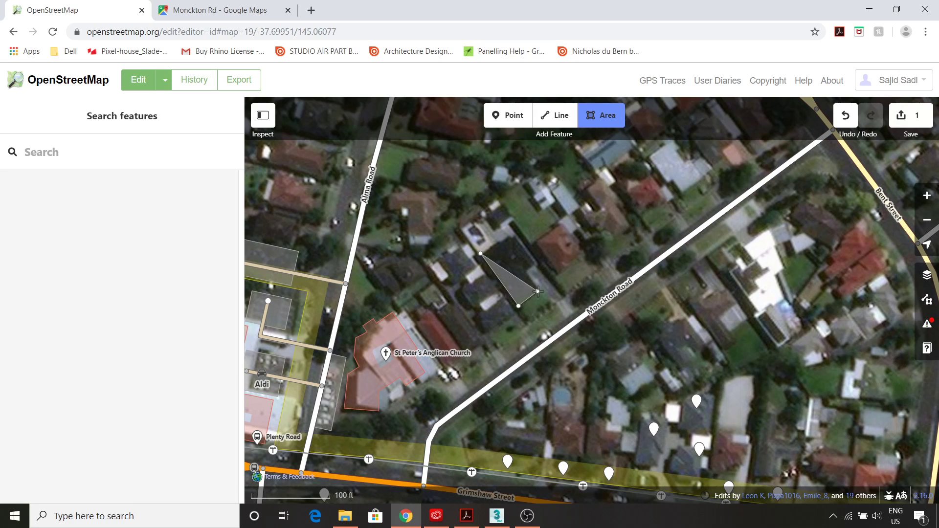
{"action": "left_click", "coordinate": [539, 289]}
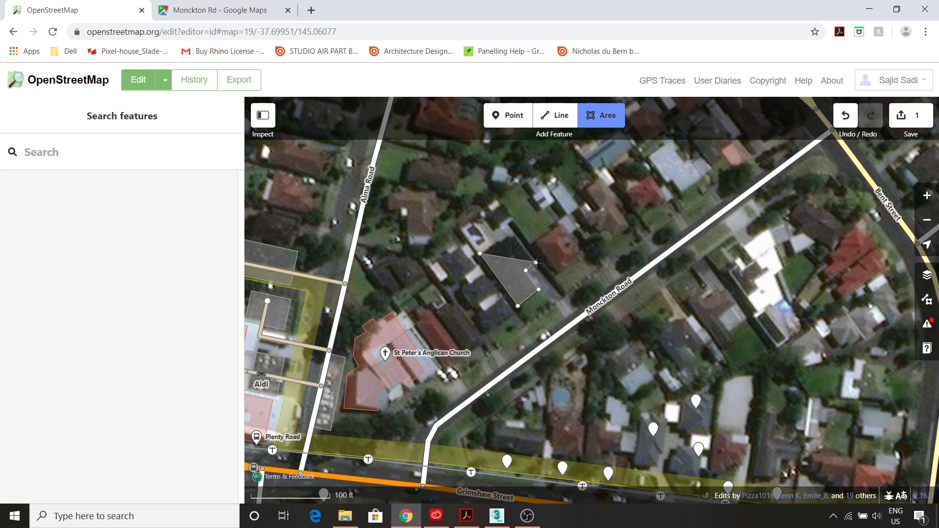
{"action": "left_click", "coordinate": [536, 263]}
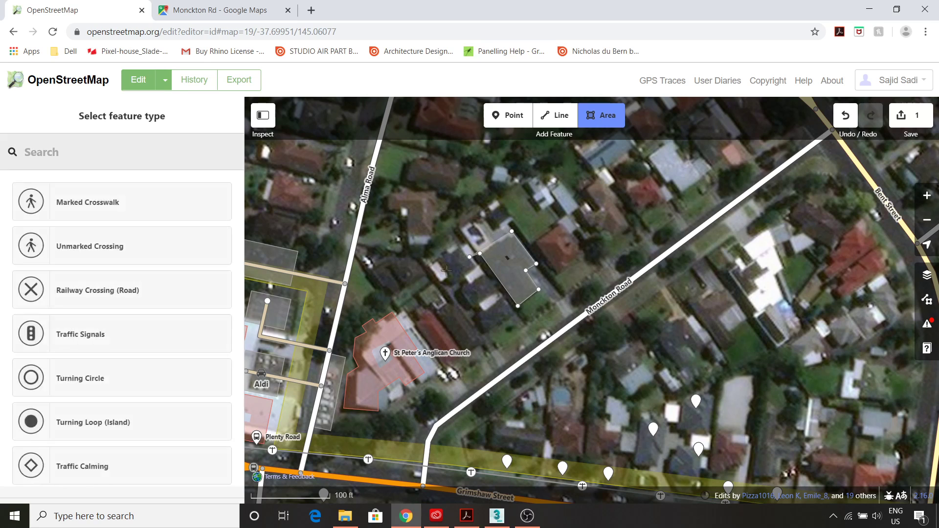
- Close the house outline on its starting corner and browse the preset list
{"action": "left_click", "coordinate": [481, 253]}
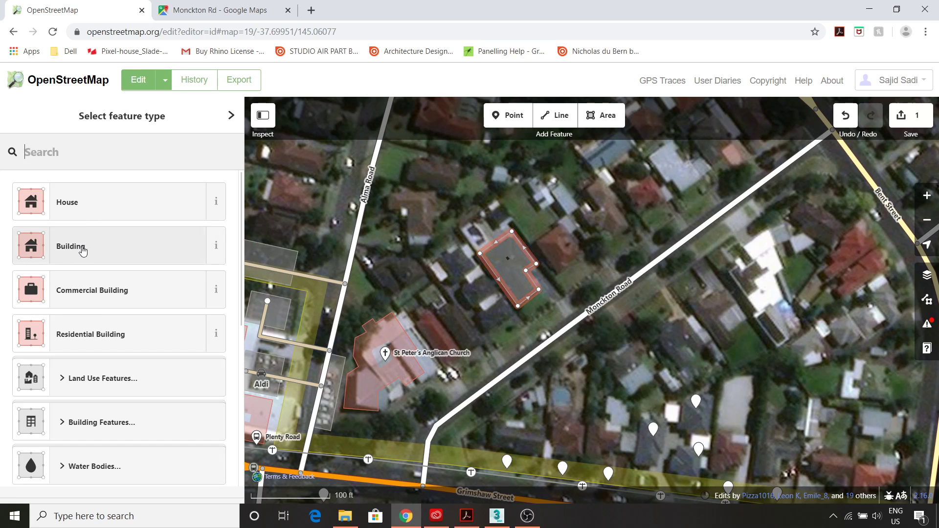
{"action": "scroll", "coordinate": [229, 335], "scroll_direction": "down", "scroll_amount": 6}
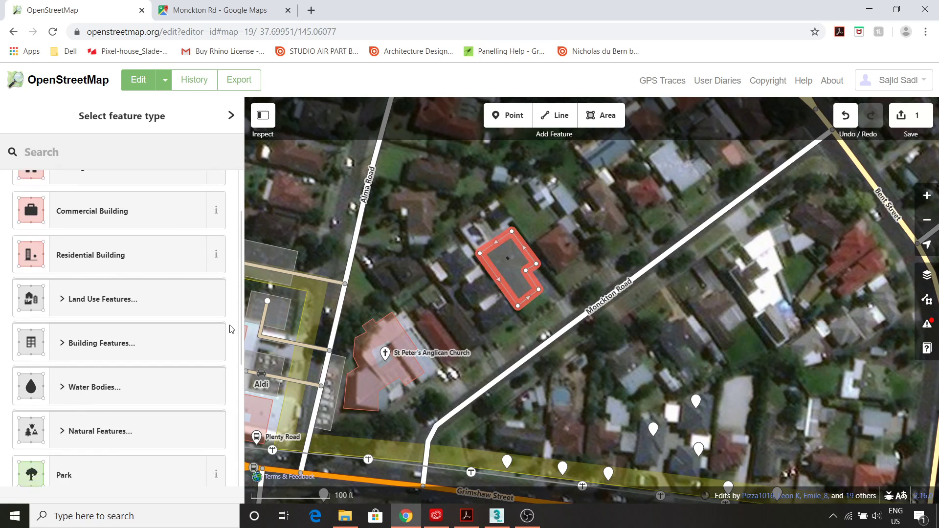
{"action": "scroll", "coordinate": [230, 330], "scroll_direction": "up", "scroll_amount": 6}
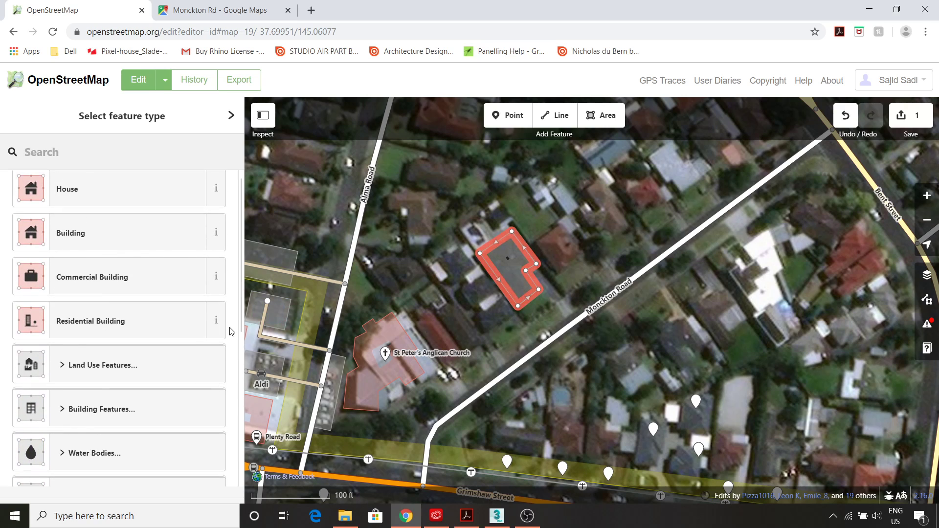
{"action": "scroll", "coordinate": [231, 331], "scroll_direction": "down", "scroll_amount": 6}
{"action": "scroll", "coordinate": [232, 335], "scroll_direction": "down", "scroll_amount": 1}
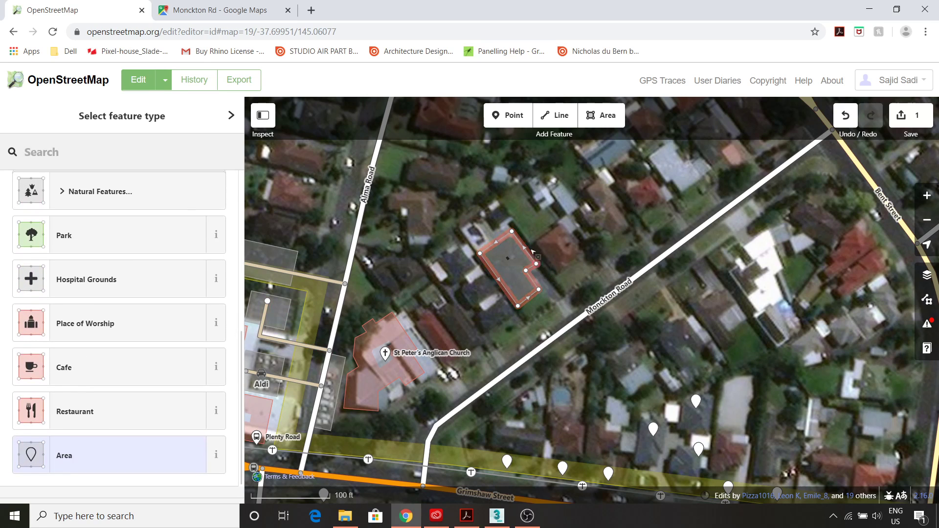
{"action": "scroll", "coordinate": [232, 304], "scroll_direction": "up", "scroll_amount": 7}
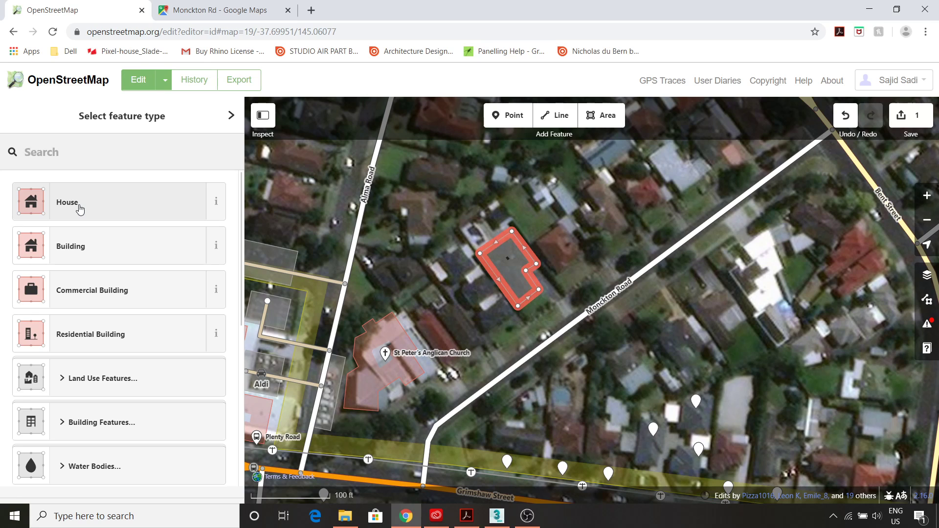
{"action": "scroll", "coordinate": [147, 218], "scroll_direction": "down", "scroll_amount": 1}
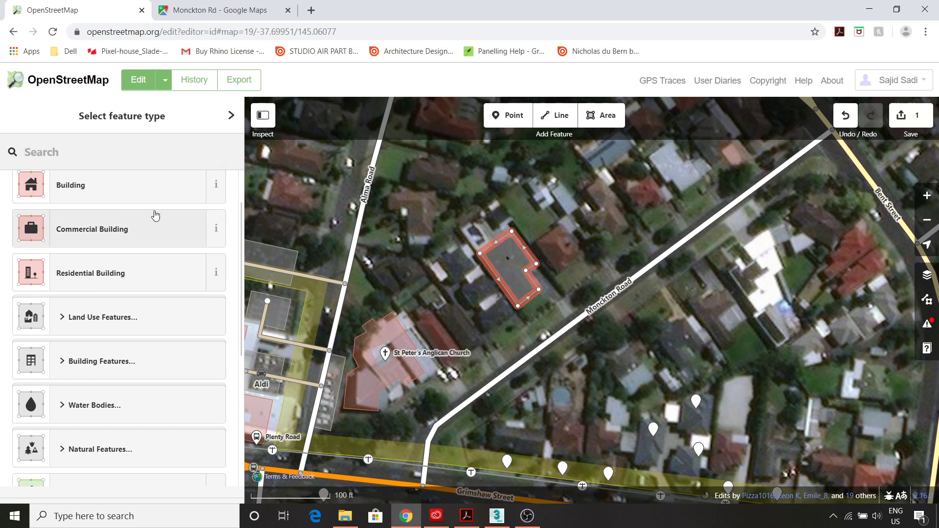
{"action": "scroll", "coordinate": [142, 318], "scroll_direction": "down", "scroll_amount": 2}
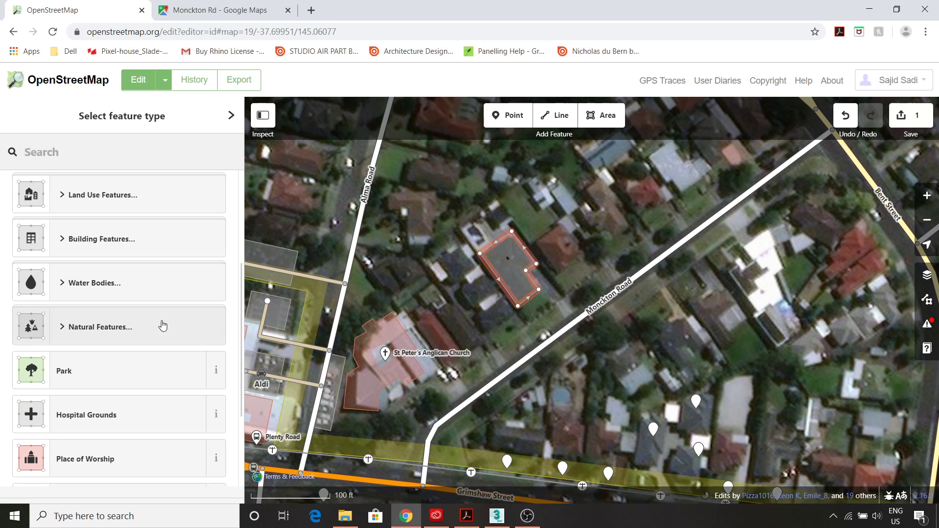
{"action": "scroll", "coordinate": [153, 342], "scroll_direction": "down", "scroll_amount": 1}
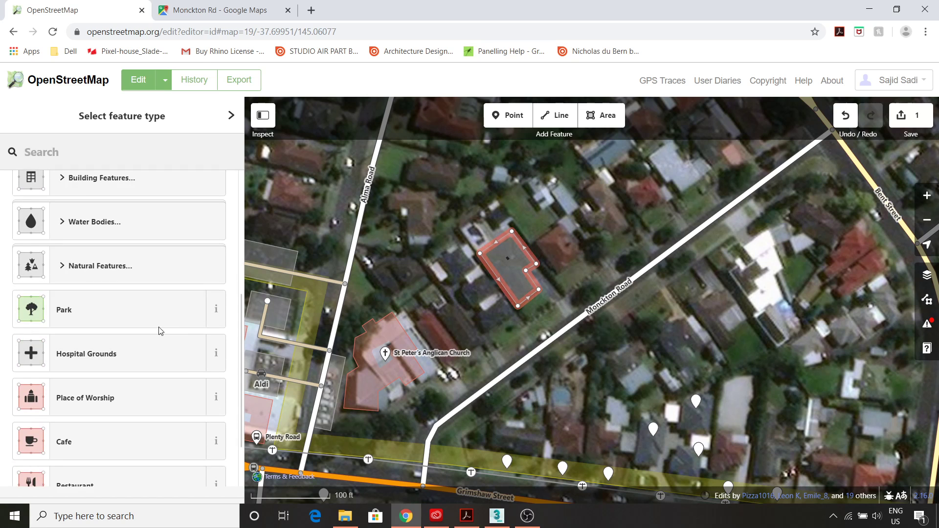
- Pan north to inspect Yulong Reserve's tags, then reselect the traced house outline
{"action": "left_click_drag", "start_coordinate": [610, 222], "coordinate": [571, 424]}
{"action": "scroll", "coordinate": [571, 424], "scroll_direction": "up", "scroll_amount": 1}
{"action": "scroll", "coordinate": [571, 423], "scroll_direction": "down", "scroll_amount": 1}
{"action": "left_click_drag", "start_coordinate": [606, 280], "coordinate": [584, 345]}
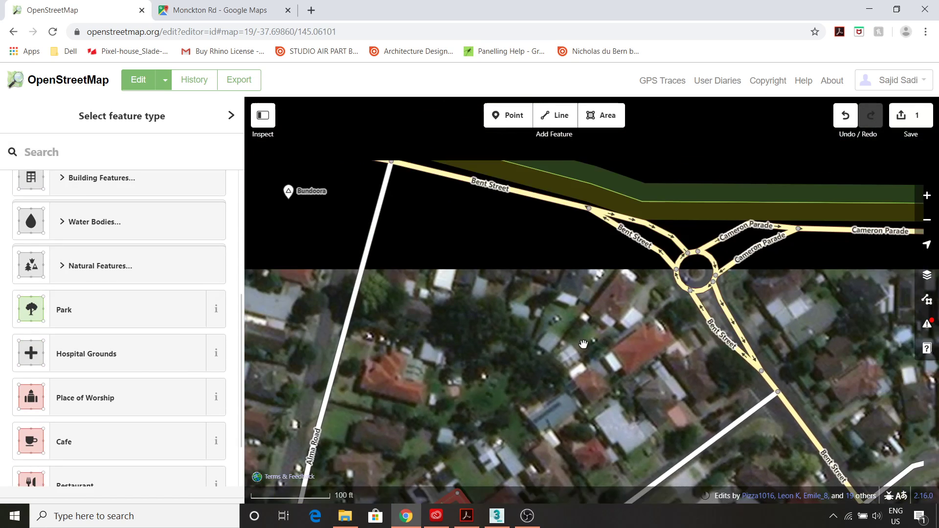
{"action": "scroll", "coordinate": [576, 363], "scroll_direction": "down", "scroll_amount": 3}
{"action": "left_click_drag", "start_coordinate": [607, 303], "coordinate": [572, 401]}
{"action": "scroll", "coordinate": [540, 281], "scroll_direction": "down", "scroll_amount": 1}
{"action": "left_click_drag", "start_coordinate": [541, 281], "coordinate": [518, 396]}
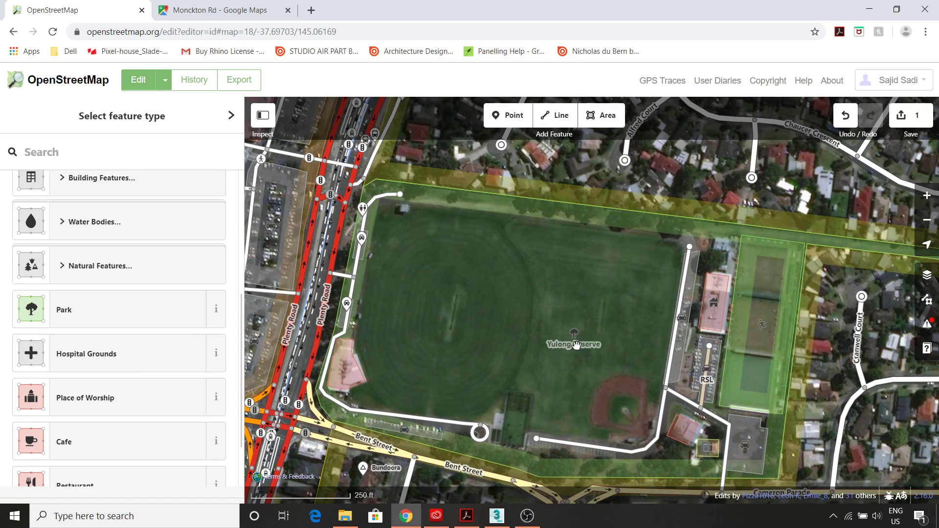
{"action": "left_click", "coordinate": [497, 202]}
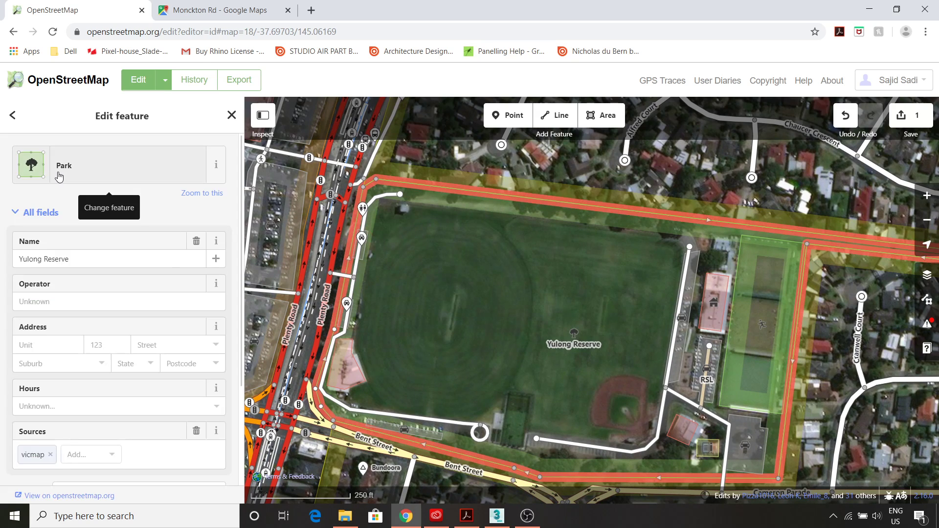
{"action": "scroll", "coordinate": [503, 269], "scroll_direction": "down", "scroll_amount": 5}
{"action": "scroll", "coordinate": [515, 280], "scroll_direction": "down", "scroll_amount": 5}
{"action": "scroll", "coordinate": [480, 314], "scroll_direction": "up", "scroll_amount": 3}
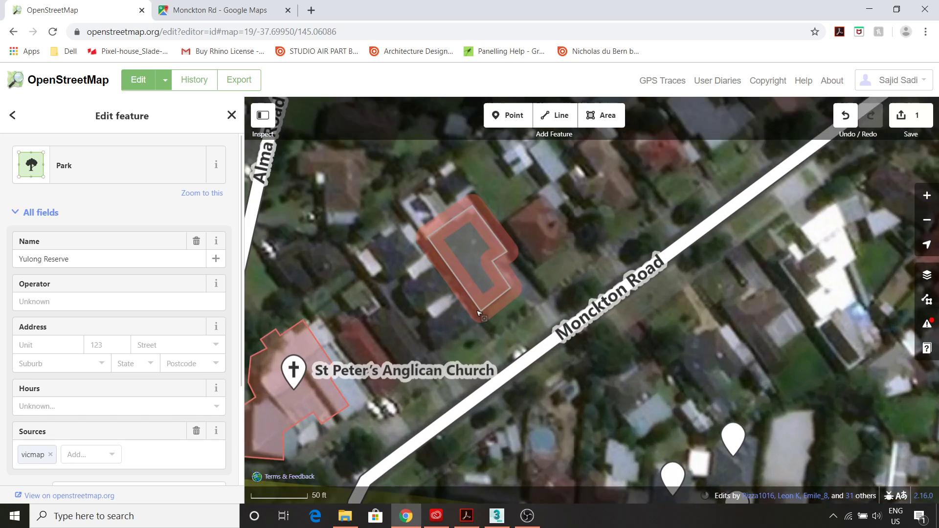
{"action": "left_click", "coordinate": [480, 314]}
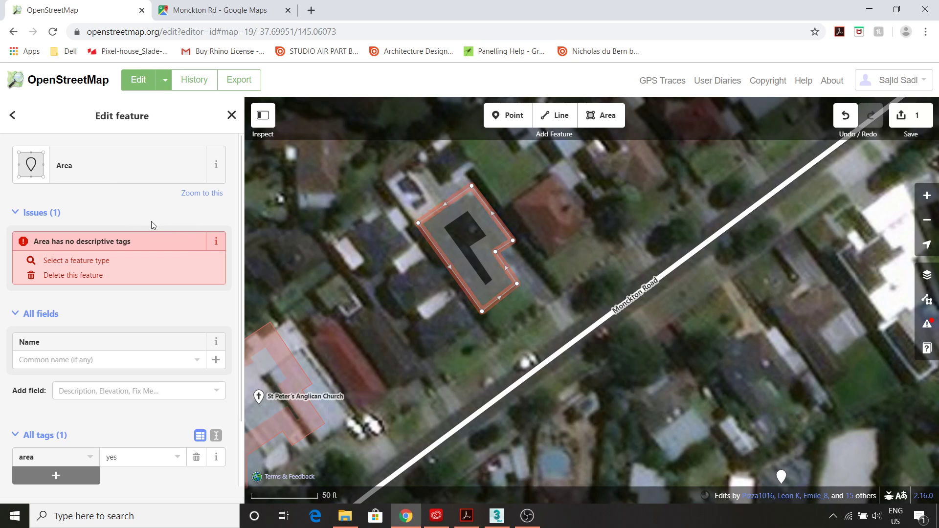
- Tag the traced outline as a House and pan to show the church beside it
{"action": "left_click", "coordinate": [121, 179]}
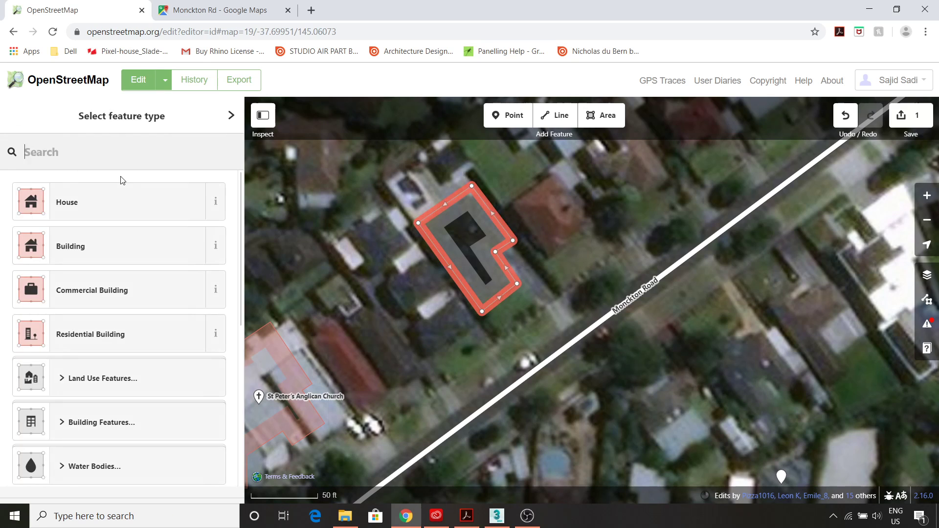
{"action": "left_click", "coordinate": [102, 207]}
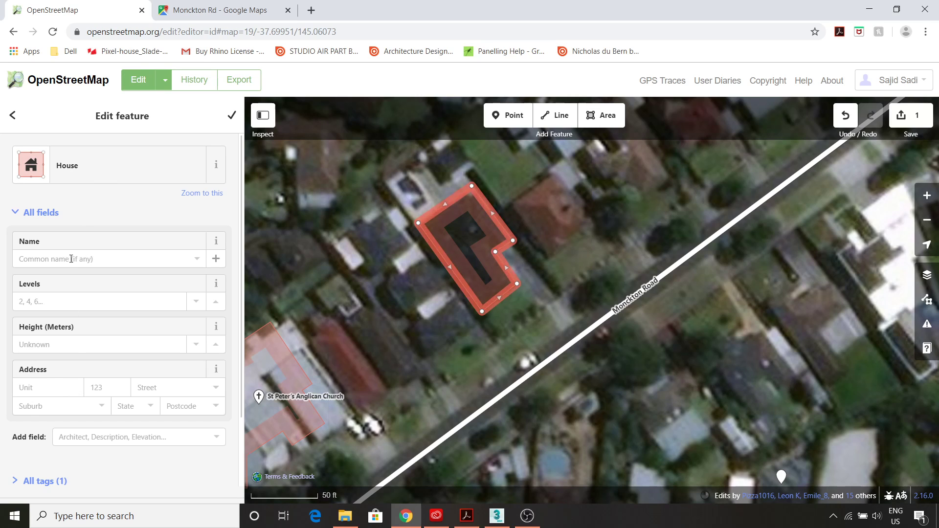
{"action": "left_click_drag", "start_coordinate": [351, 347], "coordinate": [425, 279]}
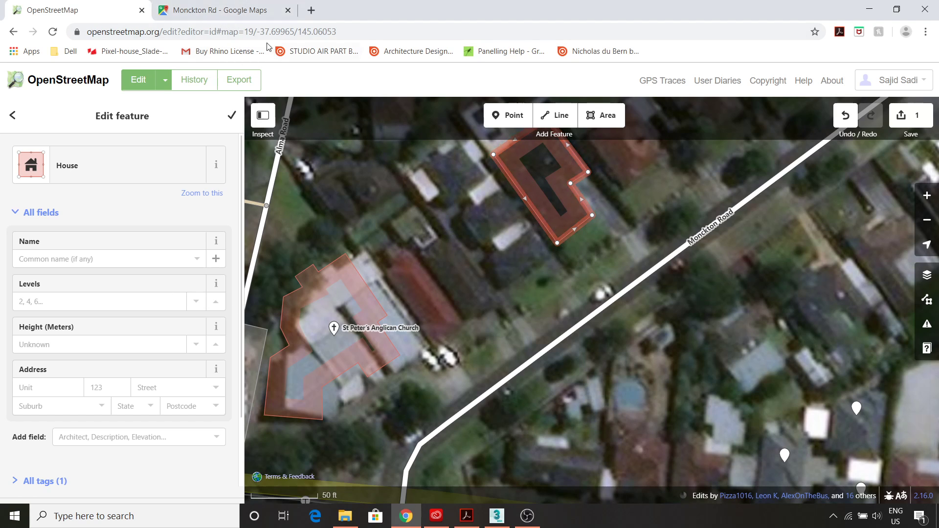
- Check the Monckton Rd house numbers in Google Maps, then return to the iD editor
{"action": "left_click", "coordinate": [215, 10]}
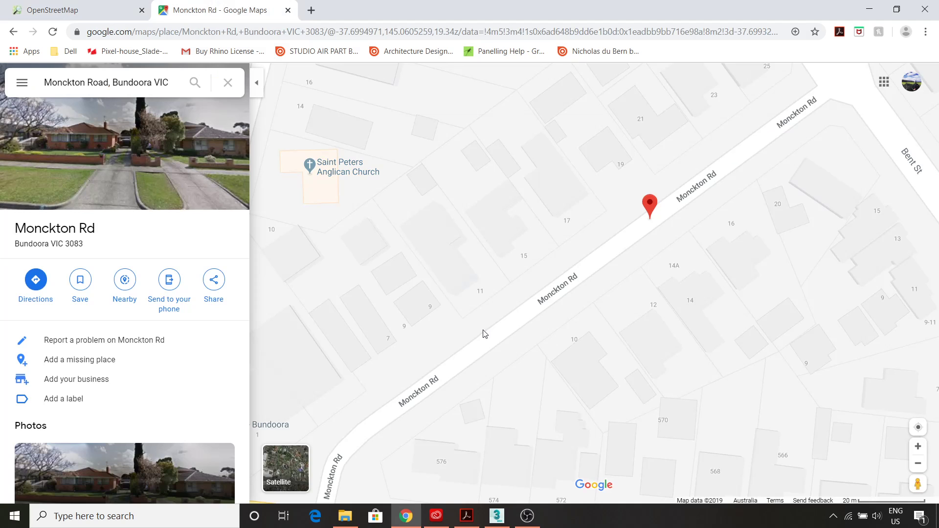
{"action": "scroll", "coordinate": [504, 325], "scroll_direction": "down", "scroll_amount": 3}
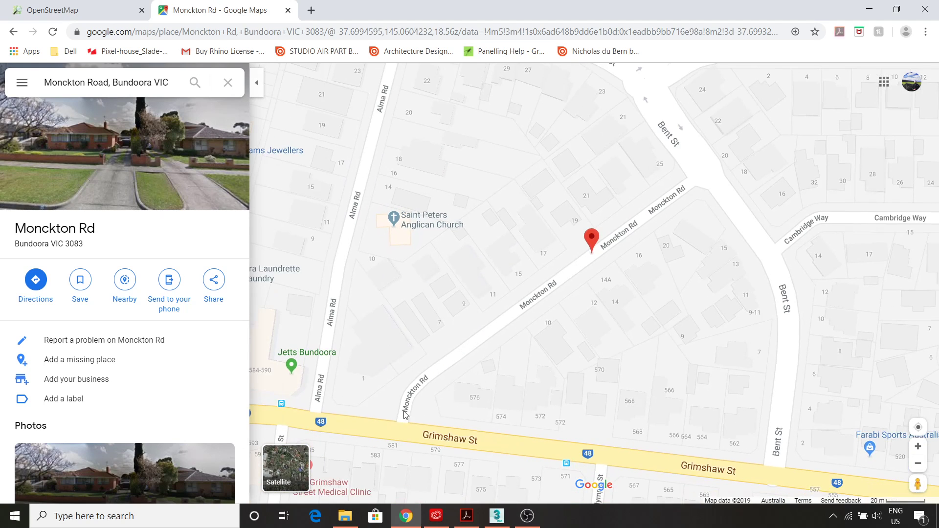
{"action": "scroll", "coordinate": [376, 339], "scroll_direction": "up", "scroll_amount": 3}
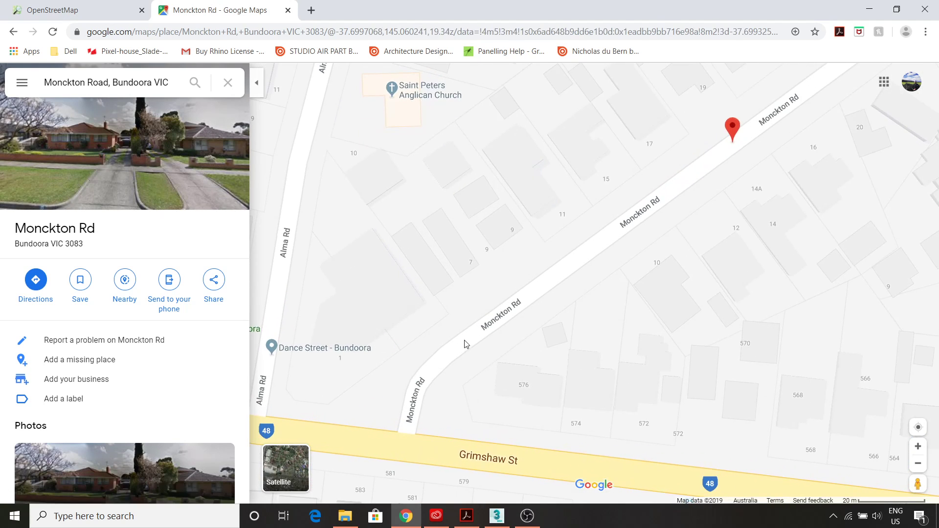
{"action": "key", "text": "ctrl+Tab"}
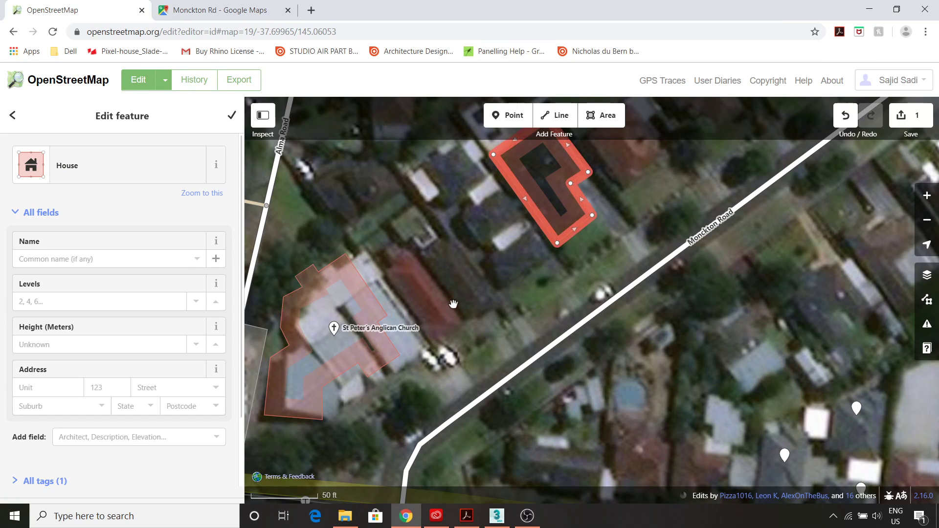
{"action": "key", "text": "ctrl+Tab"}
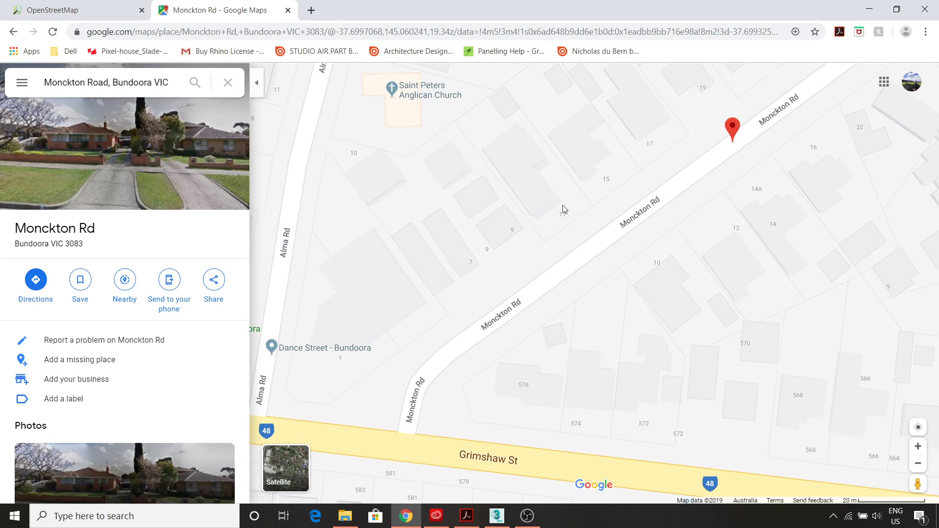
{"action": "left_click", "coordinate": [101, 13]}
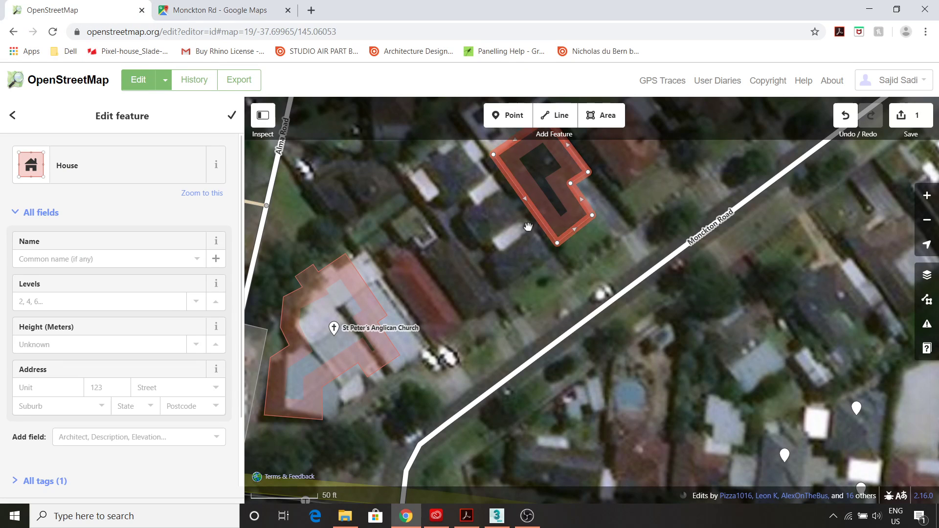
{"action": "left_click", "coordinate": [104, 259]}
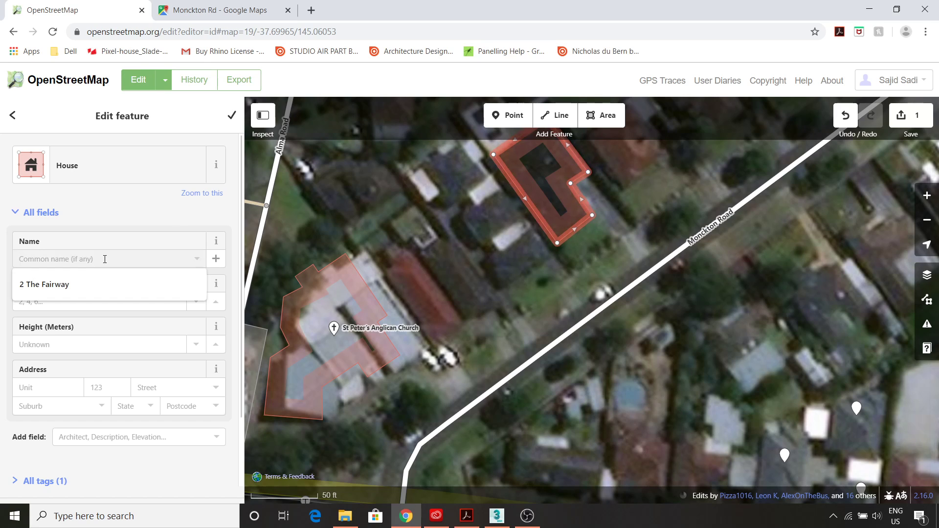
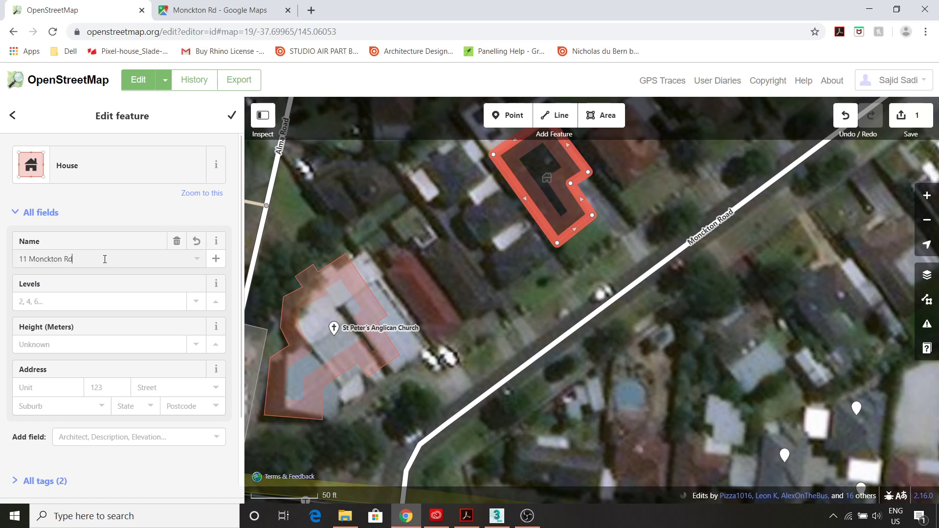
{"action": "left_click", "coordinate": [82, 304]}
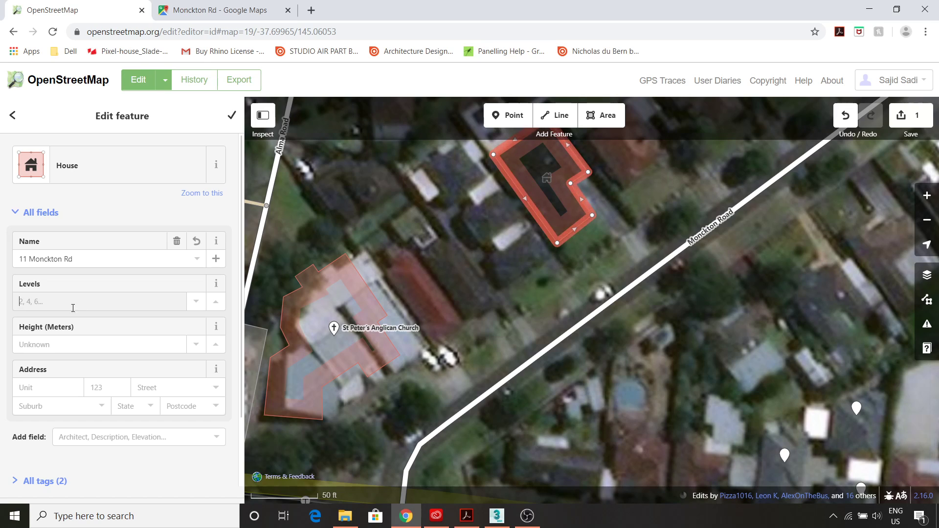
{"action": "left_click", "coordinate": [49, 345]}
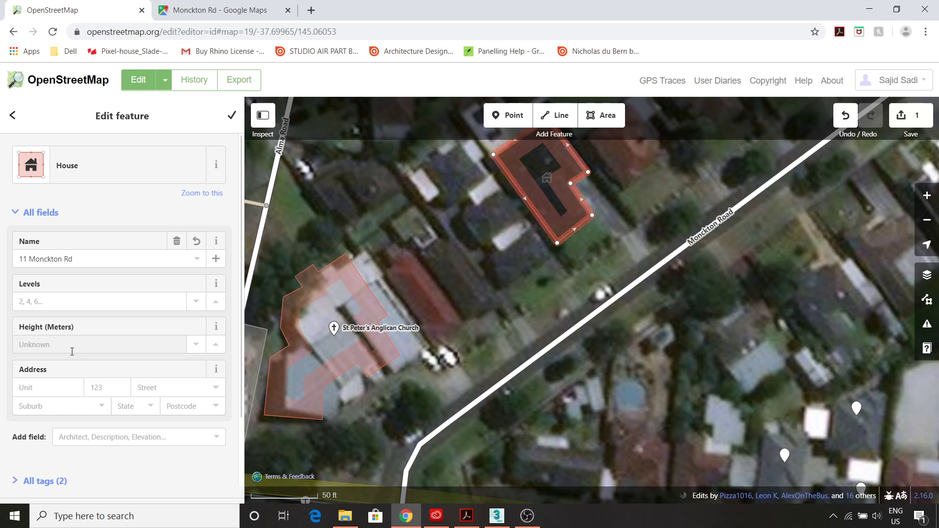
- In Google Maps Street View on Monckton Rd, move along the street to face the house's brick frontage
{"action": "left_click", "coordinate": [208, 19]}
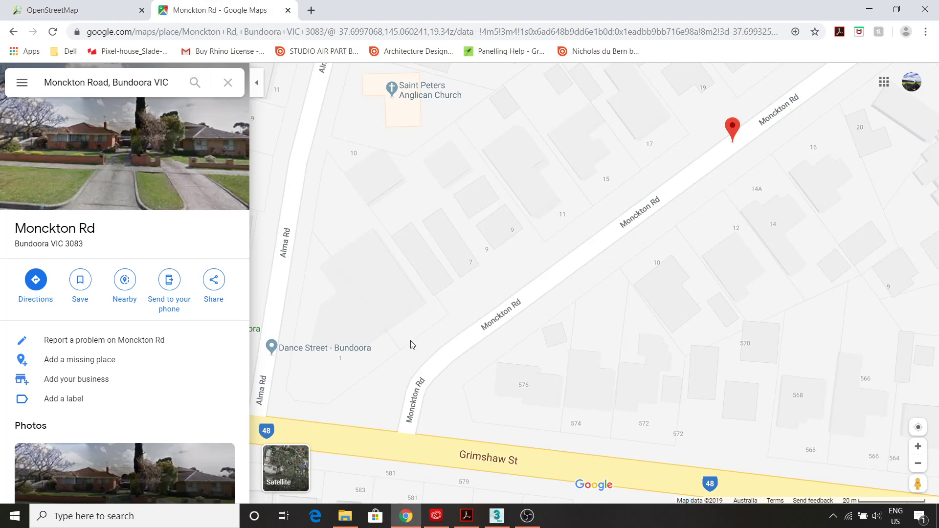
{"action": "left_click_drag", "start_coordinate": [918, 483], "coordinate": [592, 217]}
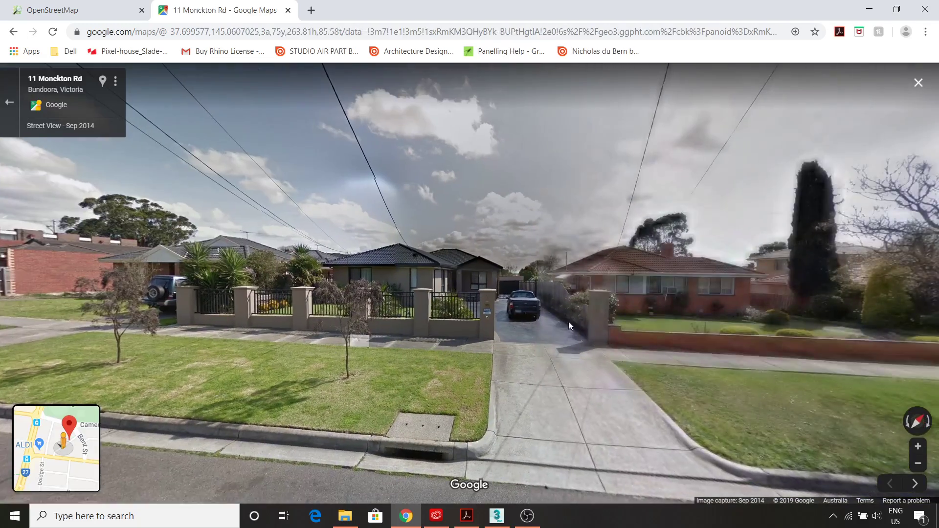
{"action": "left_click_drag", "start_coordinate": [568, 322], "coordinate": [387, 373]}
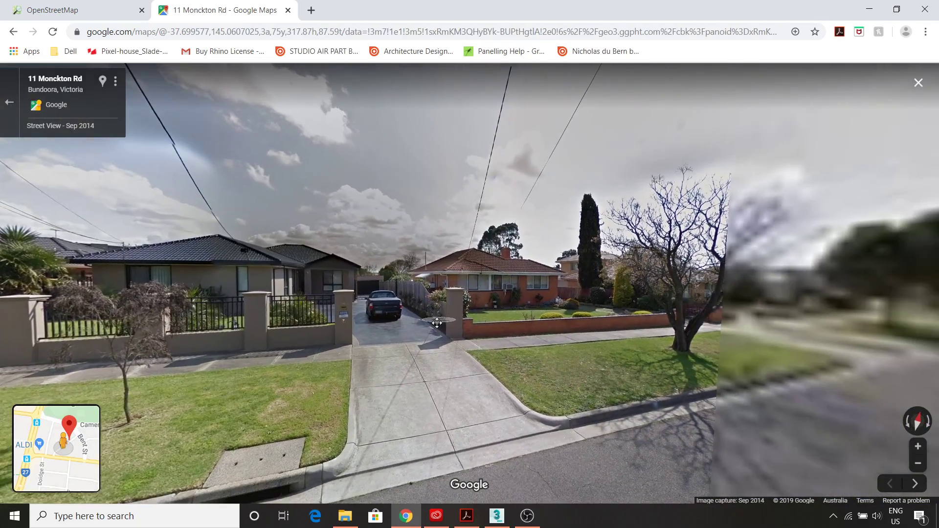
{"action": "left_click", "coordinate": [386, 373]}
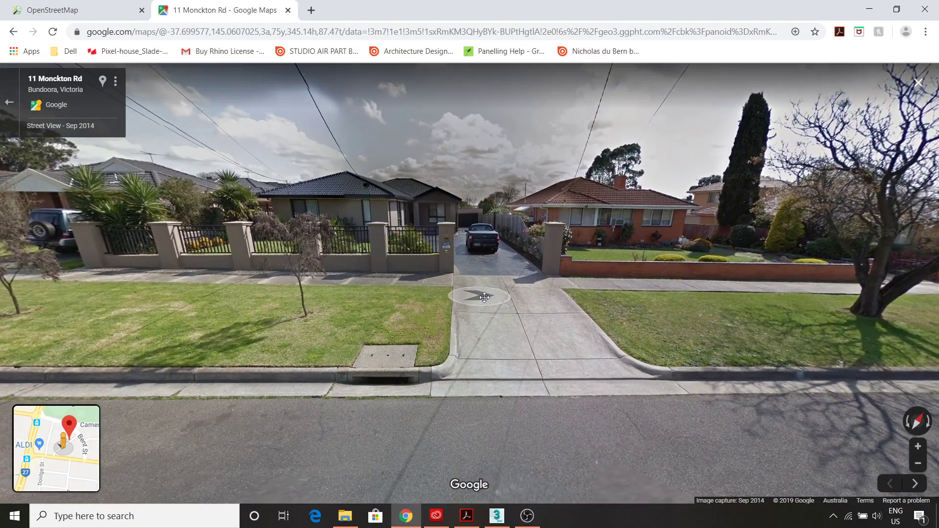
{"action": "left_click_drag", "start_coordinate": [413, 358], "coordinate": [617, 402]}
{"action": "left_click", "coordinate": [289, 348]}
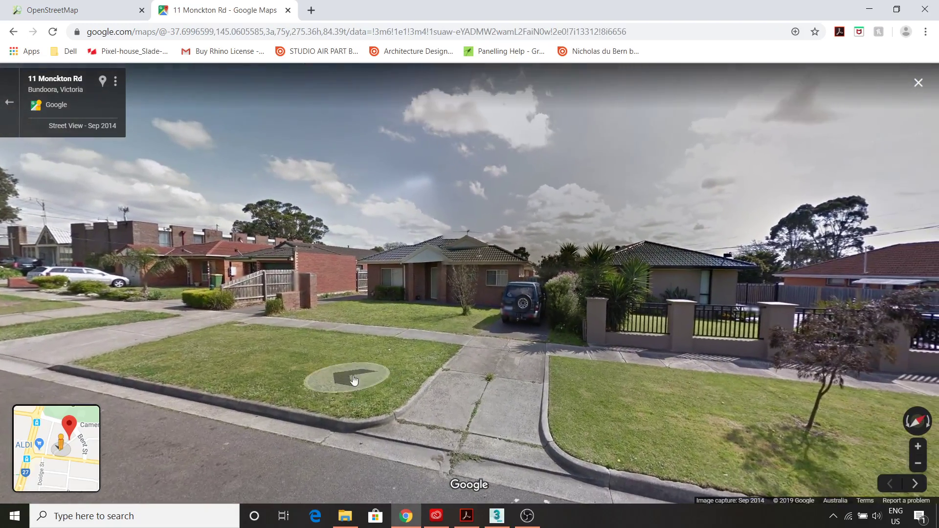
{"action": "left_click", "coordinate": [354, 380]}
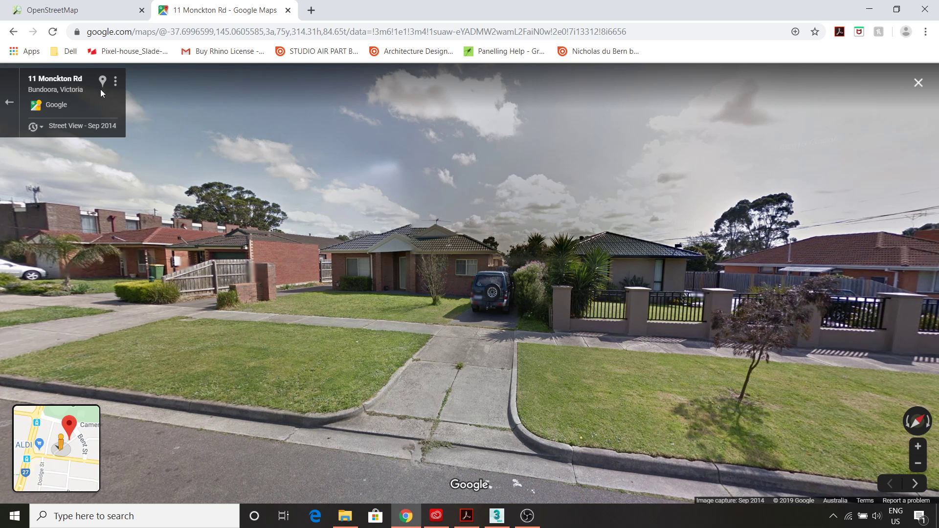
- Give the house 1 level and a 2.4 m height, then close its feature editor
{"action": "left_click", "coordinate": [89, 14]}
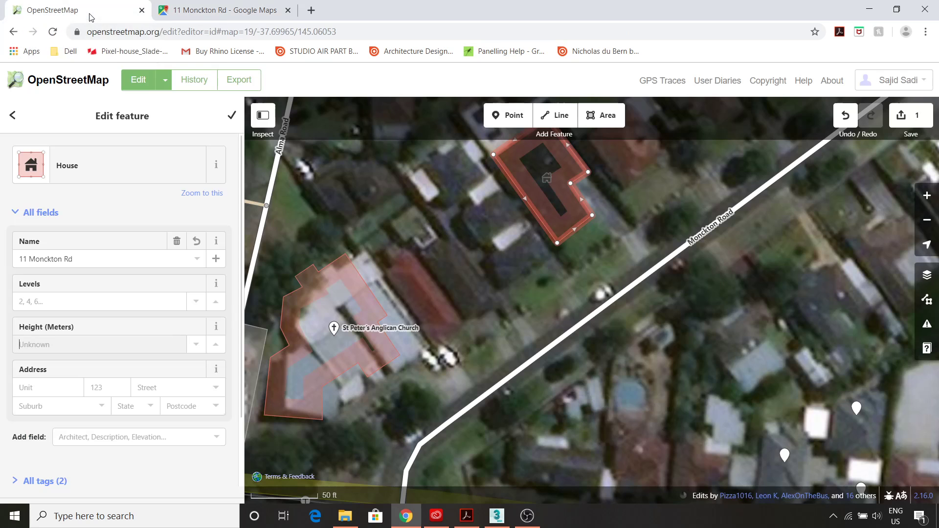
{"action": "left_click", "coordinate": [273, 12]}
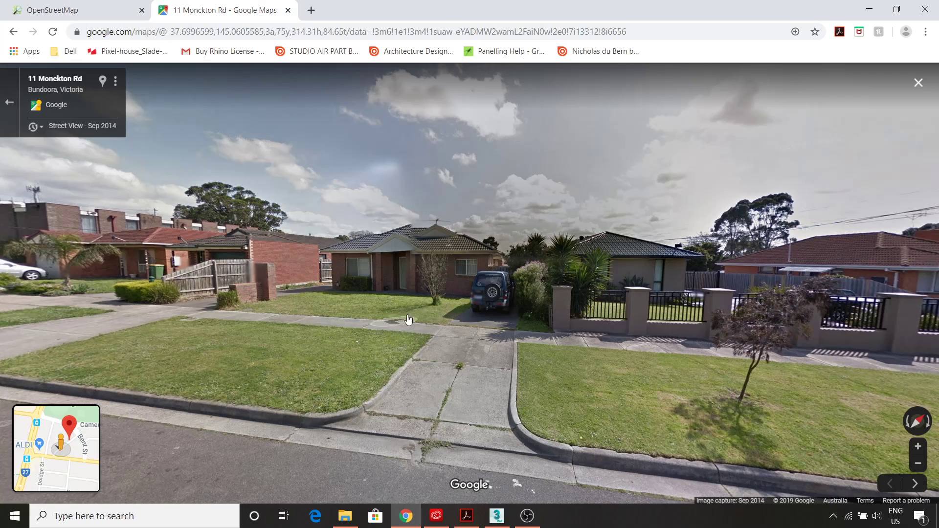
{"action": "left_click", "coordinate": [93, 10]}
{"action": "left_click", "coordinate": [98, 300]}
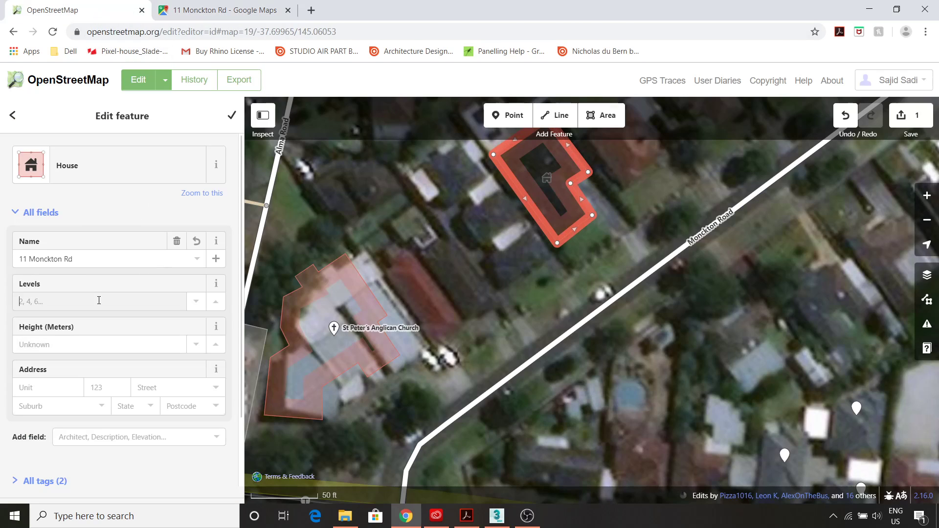
{"action": "type", "text": "1"}
{"action": "left_click", "coordinate": [84, 348]}
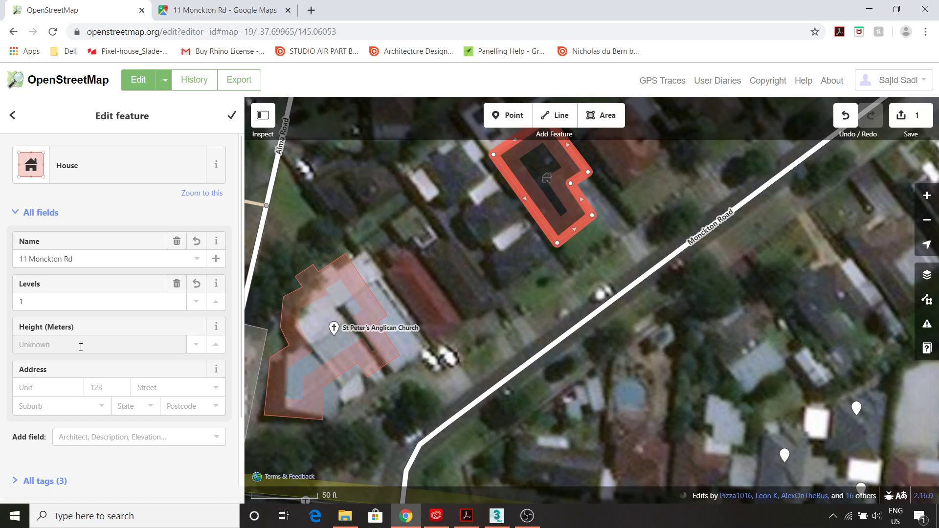
{"action": "type", "text": "2.4"}
{"action": "scroll", "coordinate": [139, 363], "scroll_direction": "down", "scroll_amount": 2}
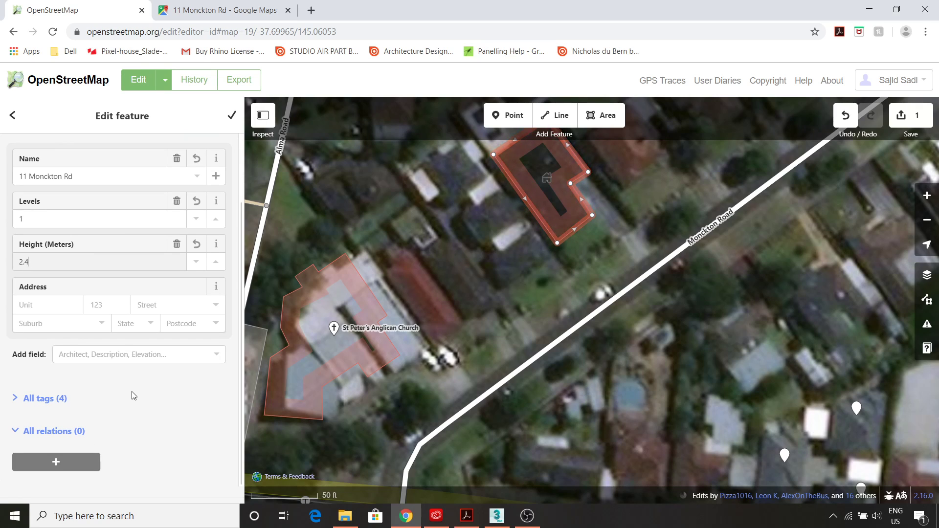
{"action": "left_click", "coordinate": [232, 117]}
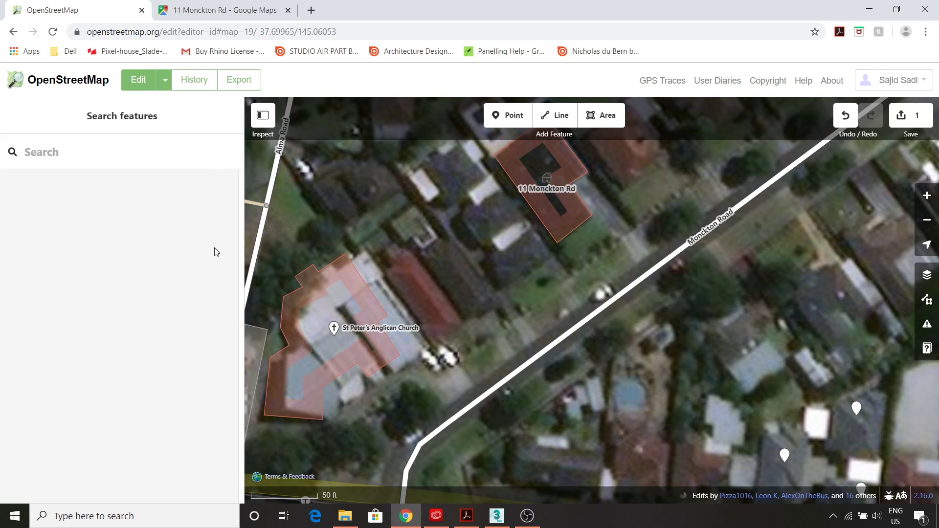
- Reselect the house, recentre it and zoom the map out to z17
{"action": "left_click", "coordinate": [559, 235]}
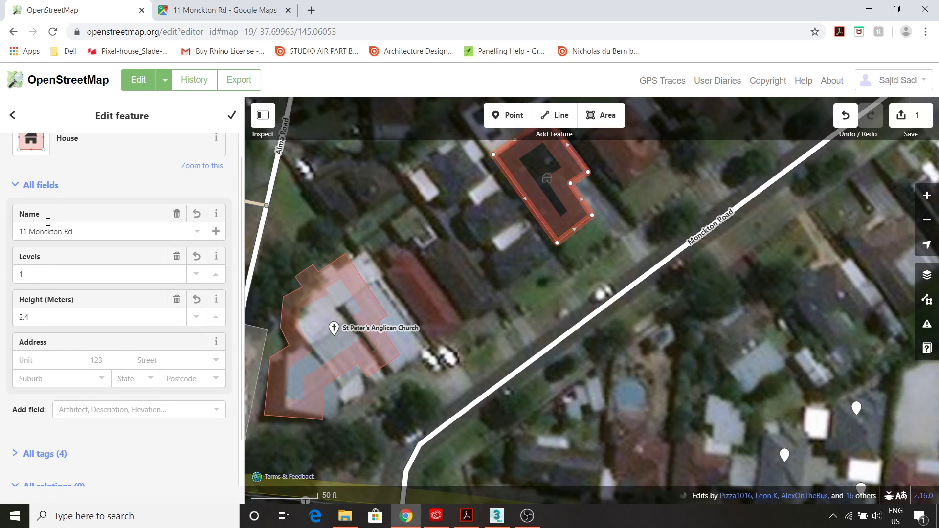
{"action": "scroll", "coordinate": [394, 282], "scroll_direction": "up", "scroll_amount": 2}
{"action": "scroll", "coordinate": [464, 266], "scroll_direction": "down", "scroll_amount": 2}
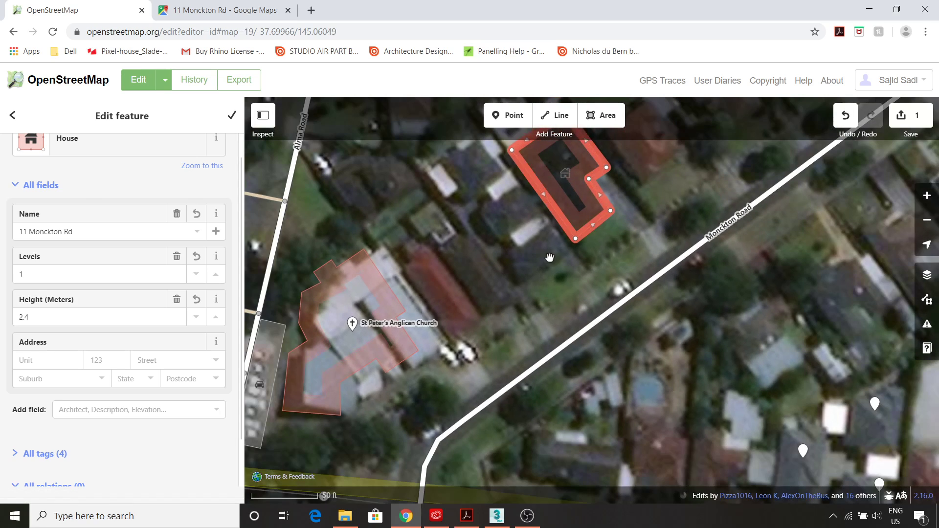
{"action": "left_click_drag", "start_coordinate": [551, 257], "coordinate": [440, 365]}
{"action": "scroll", "coordinate": [532, 322], "scroll_direction": "down", "scroll_amount": 2}
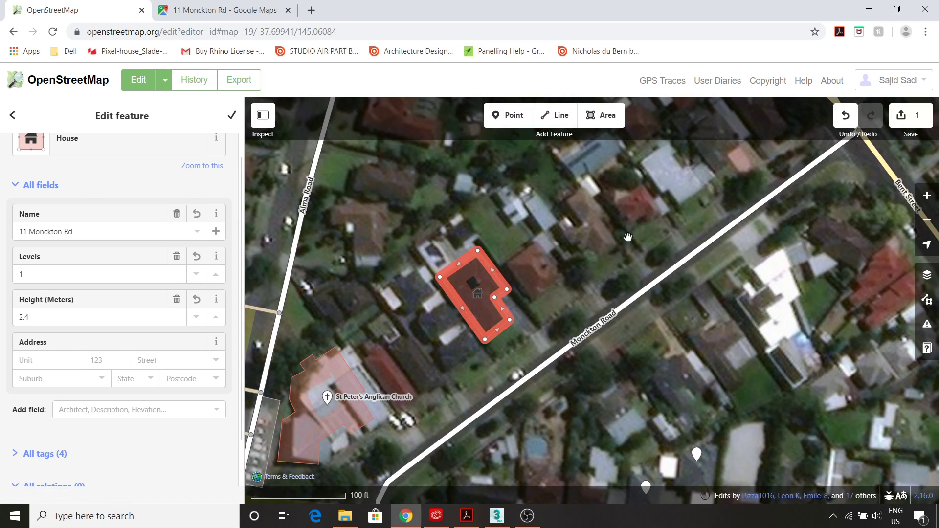
{"action": "scroll", "coordinate": [468, 258], "scroll_direction": "down", "scroll_amount": 2}
{"action": "scroll", "coordinate": [558, 267], "scroll_direction": "down", "scroll_amount": 2}
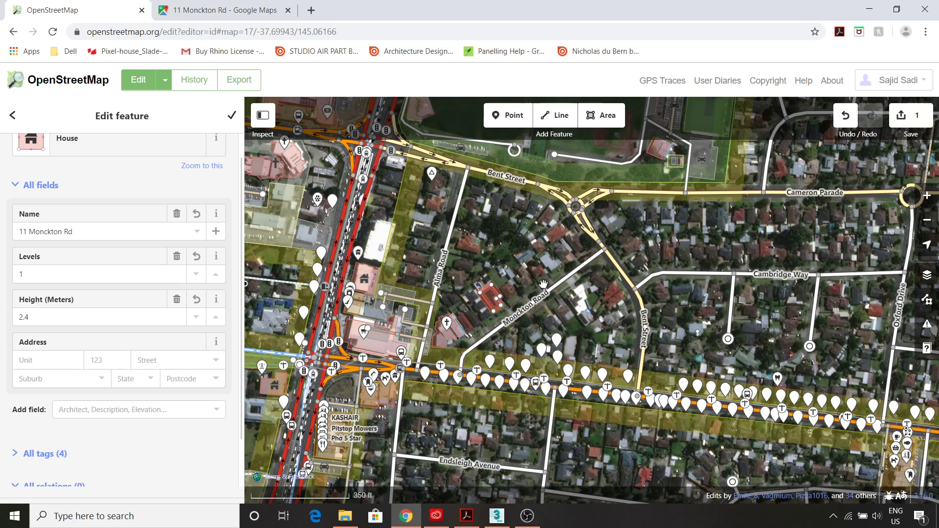
- Bring up Monckton Road's details, showing a paved Residential Road
{"action": "left_click", "coordinate": [484, 345]}
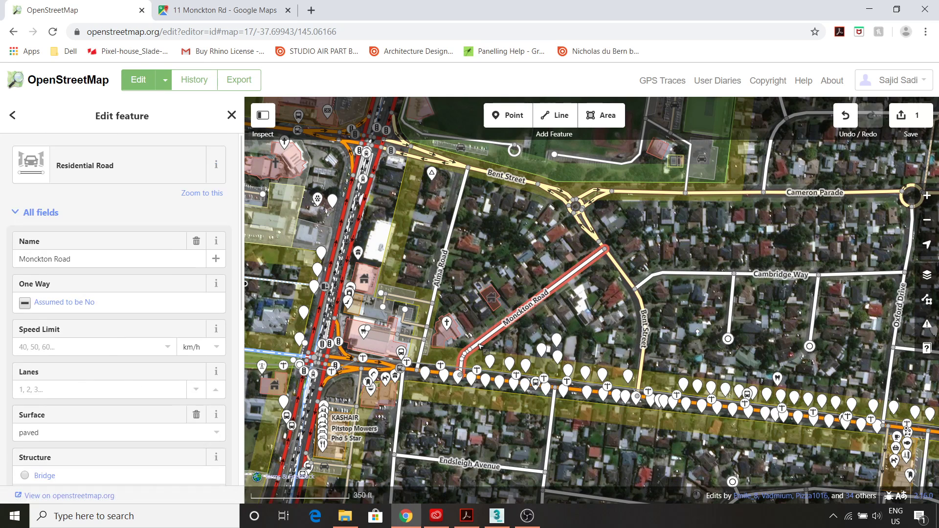
{"action": "scroll", "coordinate": [92, 432], "scroll_direction": "down", "scroll_amount": 1}
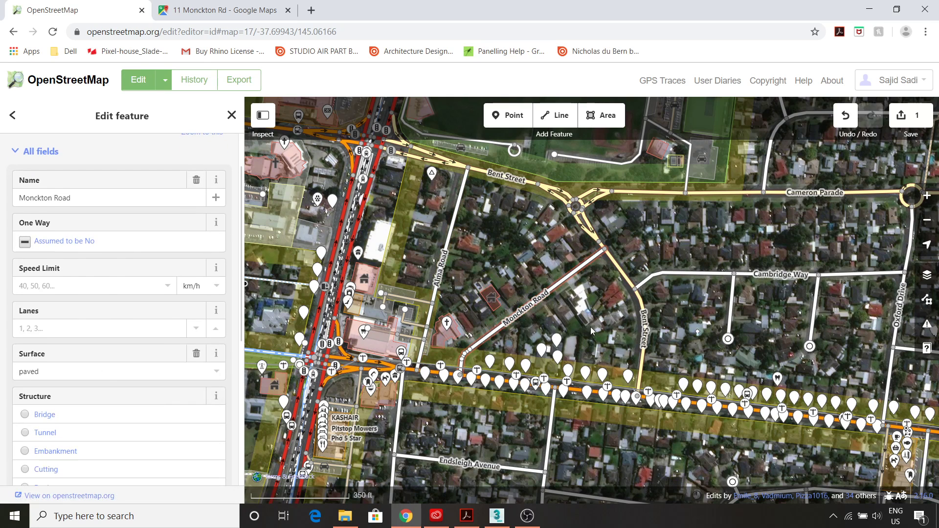
{"action": "scroll", "coordinate": [555, 317], "scroll_direction": "up", "scroll_amount": 1}
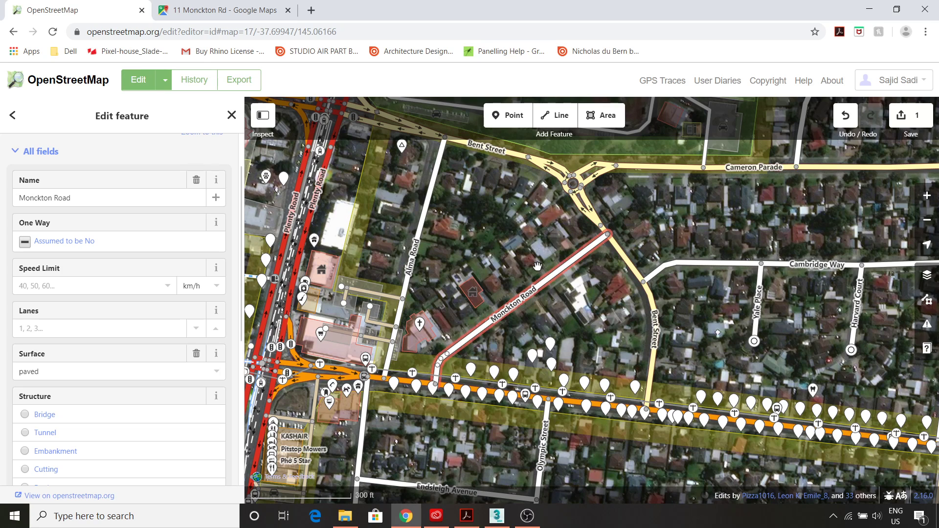
- Open the Upload to OpenStreetMap review with the traced house as the single change
{"action": "left_click", "coordinate": [909, 117]}
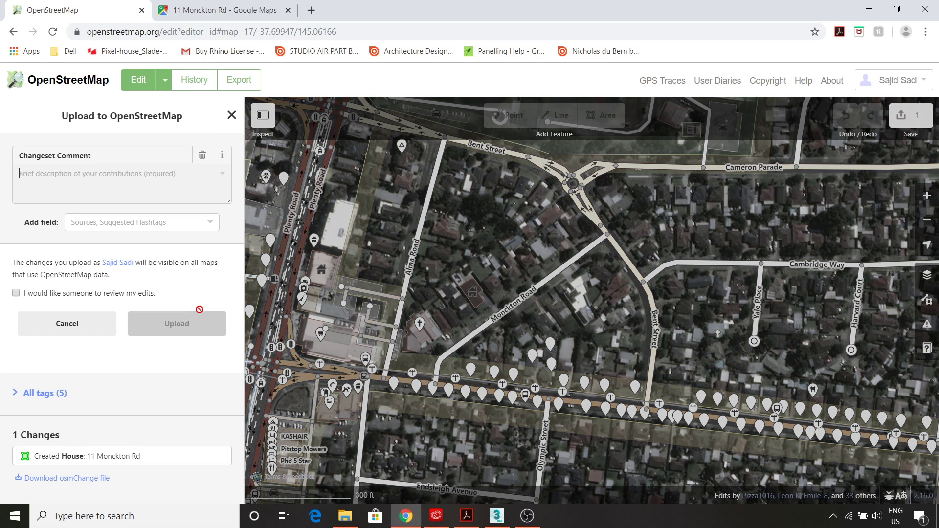